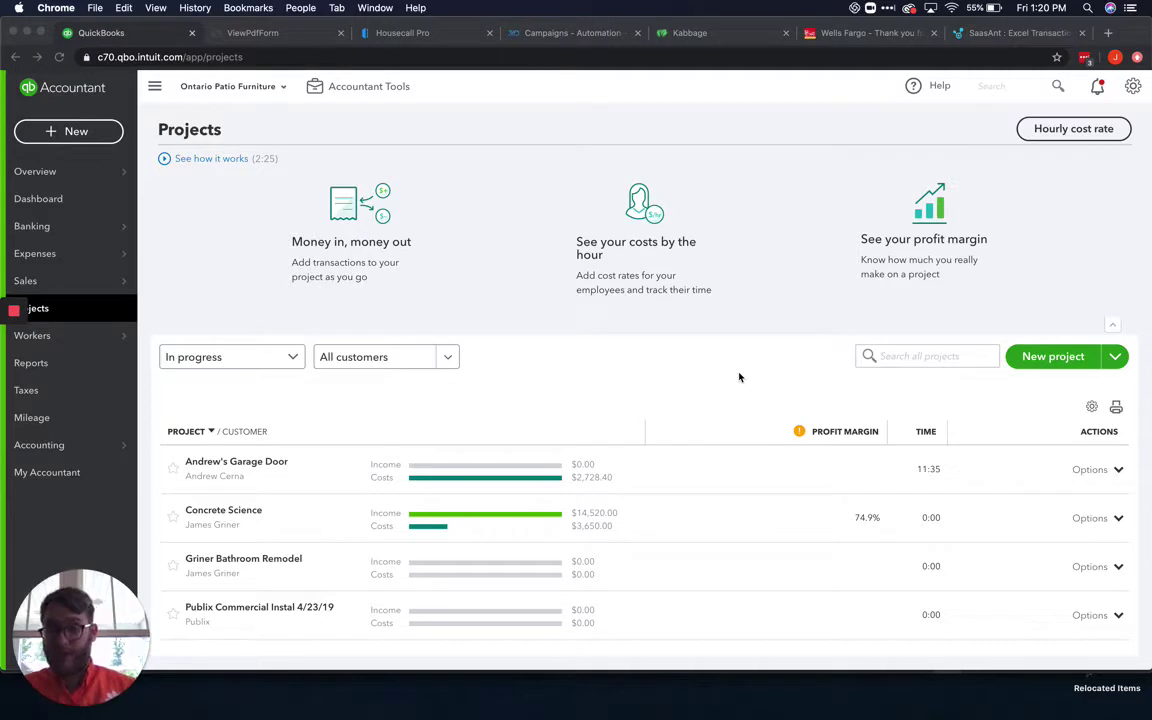
- Open the Concrete Science project and highlight its 74.9% profit margin figure
{"action": "left_click", "coordinate": [605, 527]}
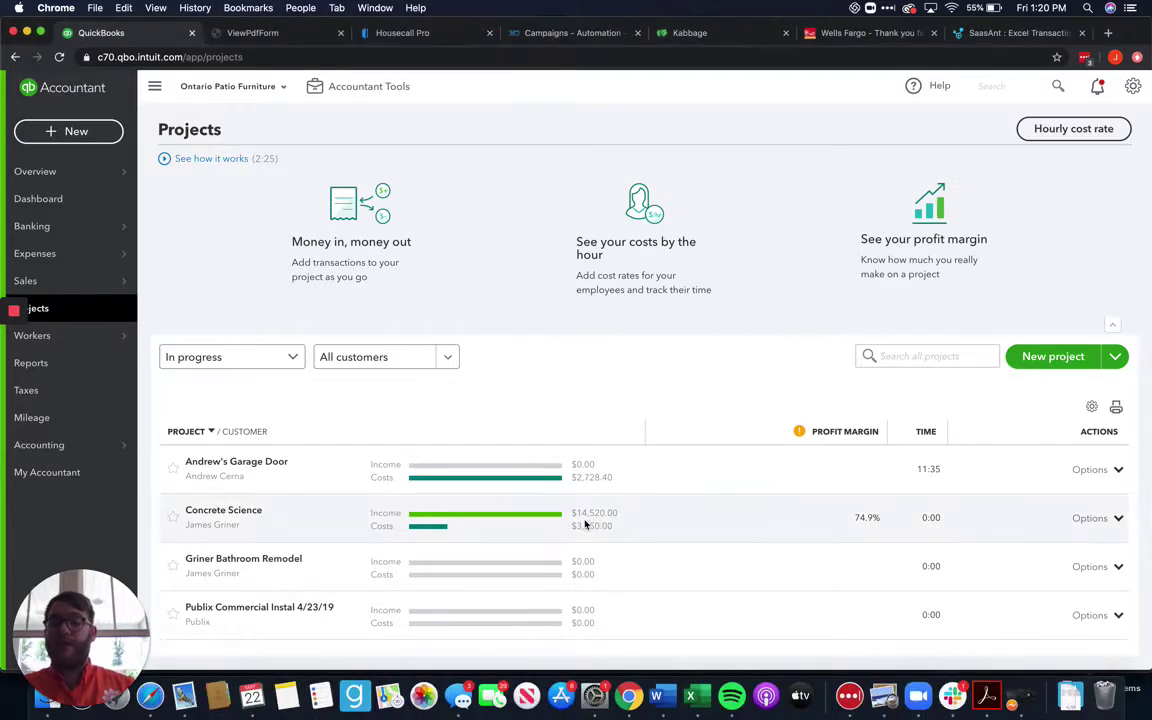
{"action": "left_click", "coordinate": [588, 525]}
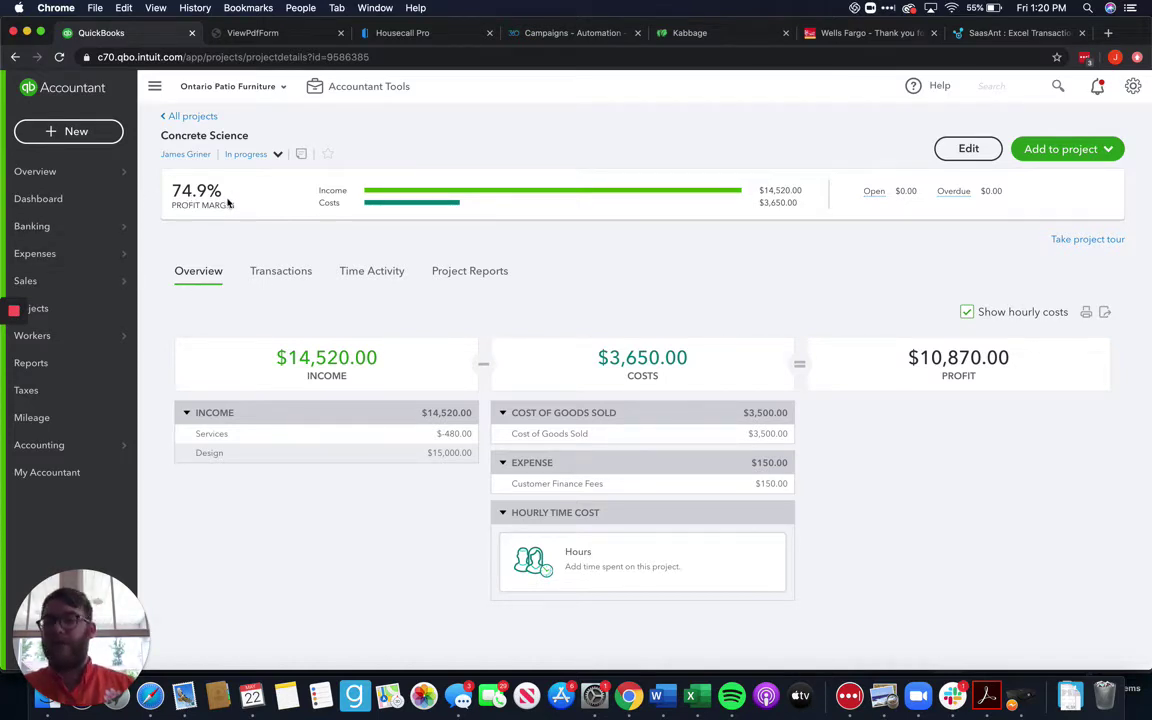
{"action": "left_click_drag", "start_coordinate": [226, 203], "coordinate": [168, 188]}
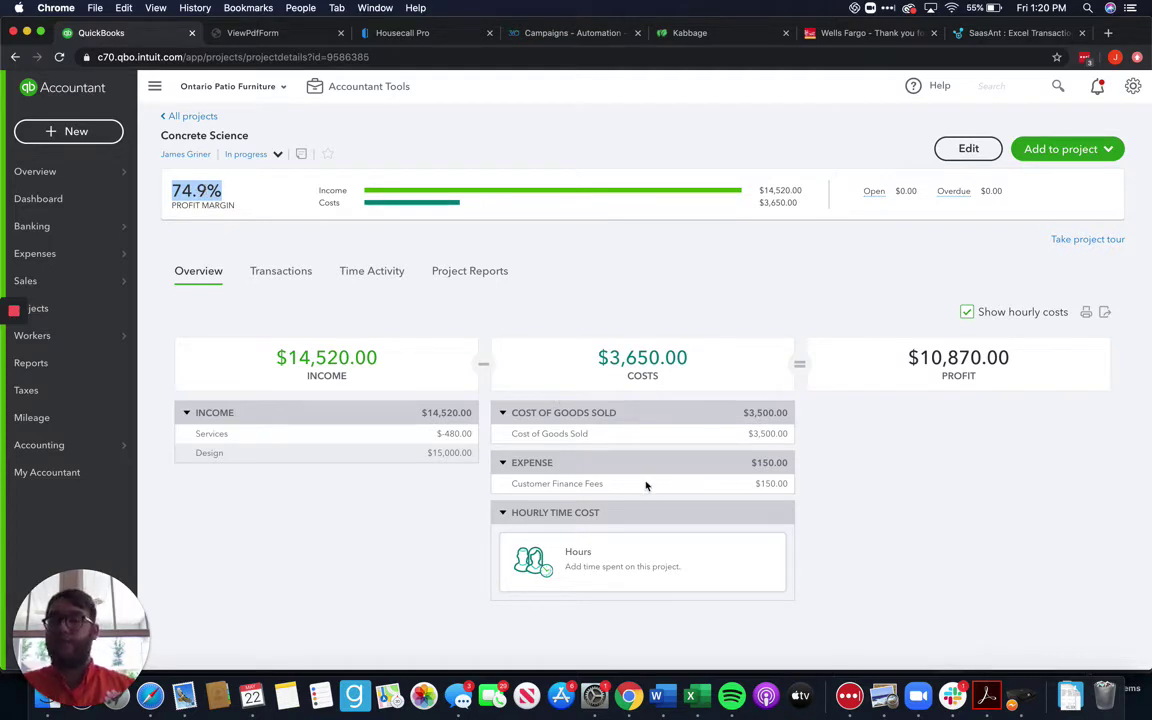
- From All projects, view the Employees list (David, Jil, Jim, Overhead, Ron), then go back to Projects
{"action": "left_click", "coordinate": [188, 117]}
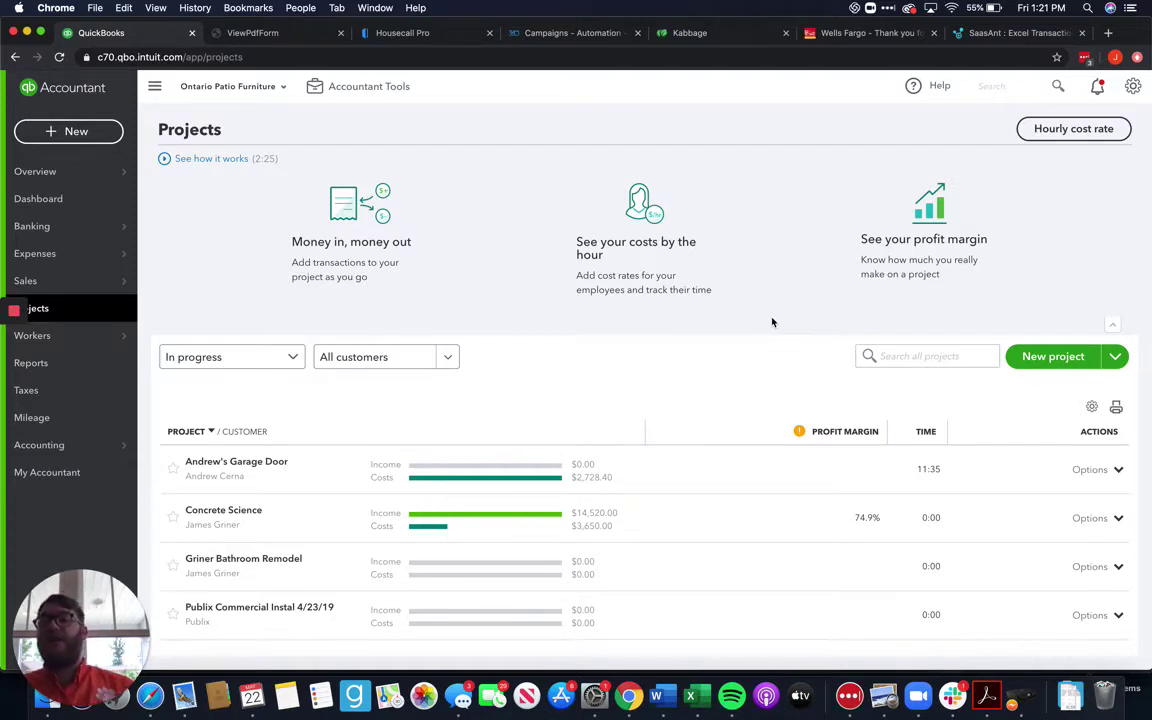
{"action": "mouse_move", "coordinate": [96, 320]}
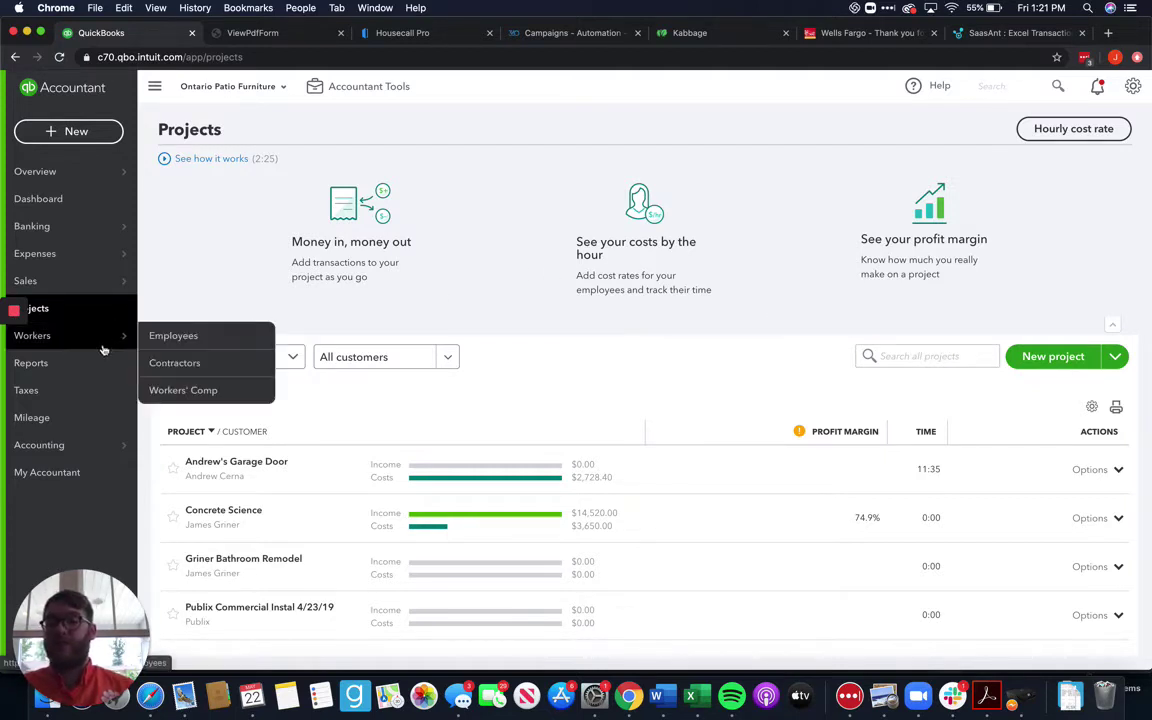
{"action": "left_click", "coordinate": [160, 338]}
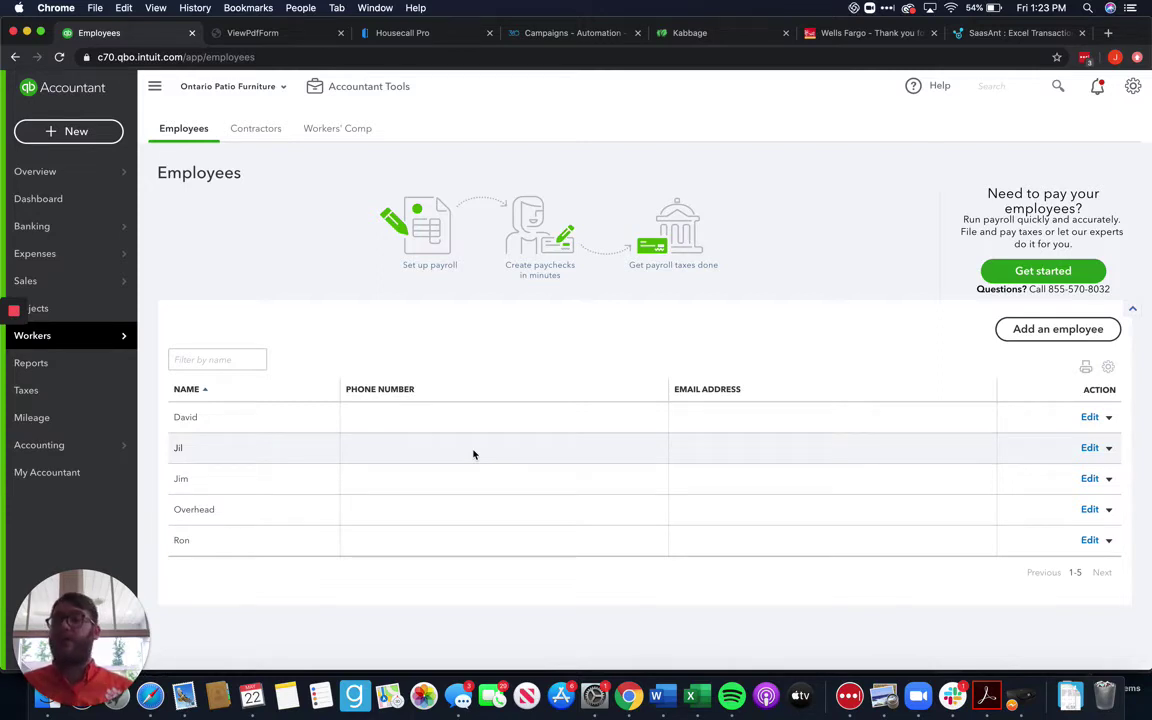
{"action": "left_click", "coordinate": [83, 310]}
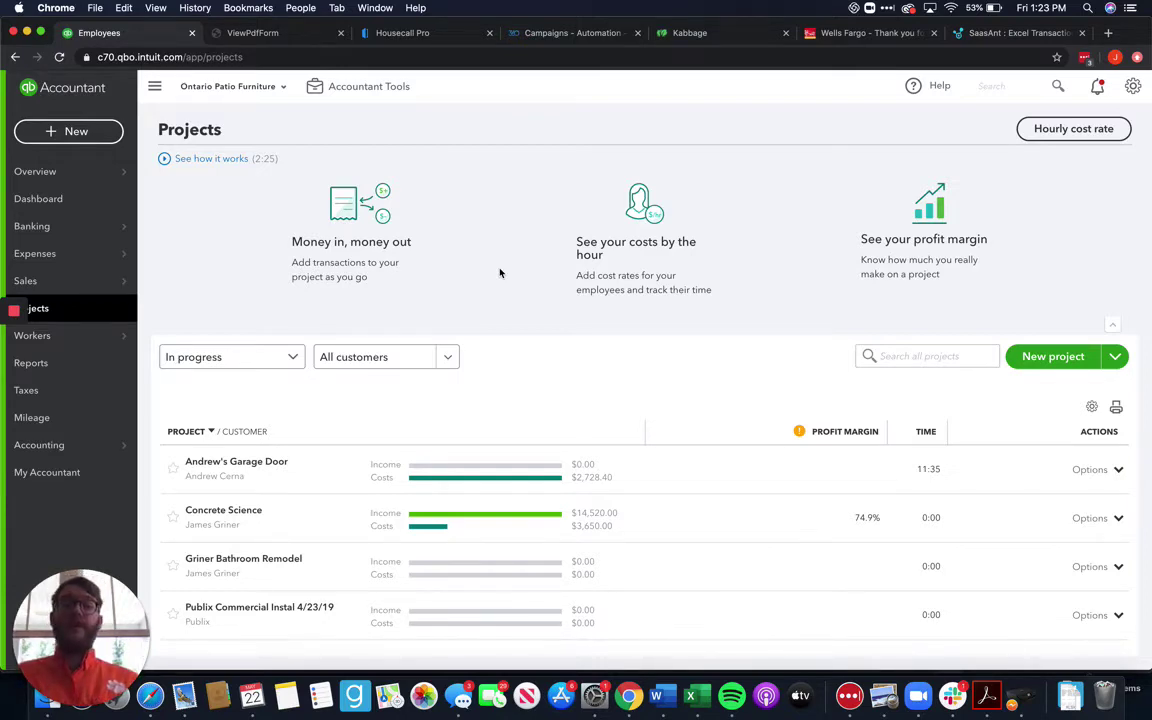
- Show the Hourly cost rates panel: Jil $27.85, Jim $31.03, Overhead $500, Ron $37.54, David unset
{"action": "left_click", "coordinate": [1062, 130]}
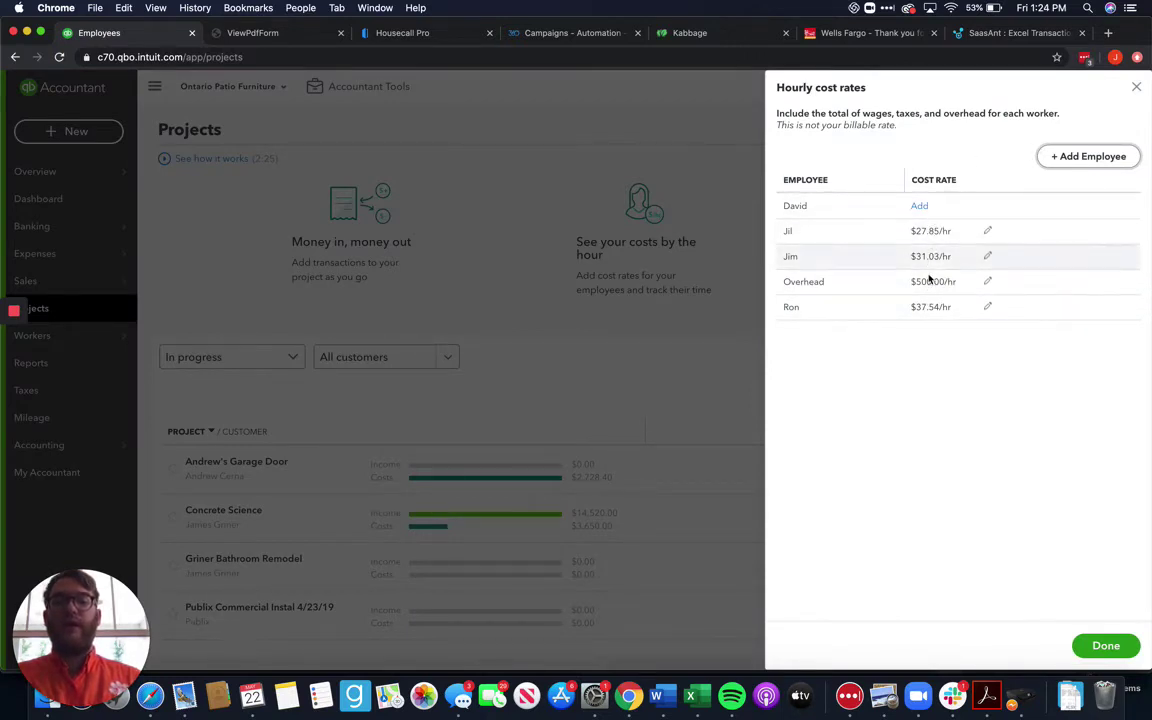
- Start a new employee with + Add Employee and bring up the blank Employee Information form
{"action": "left_click", "coordinate": [1103, 157]}
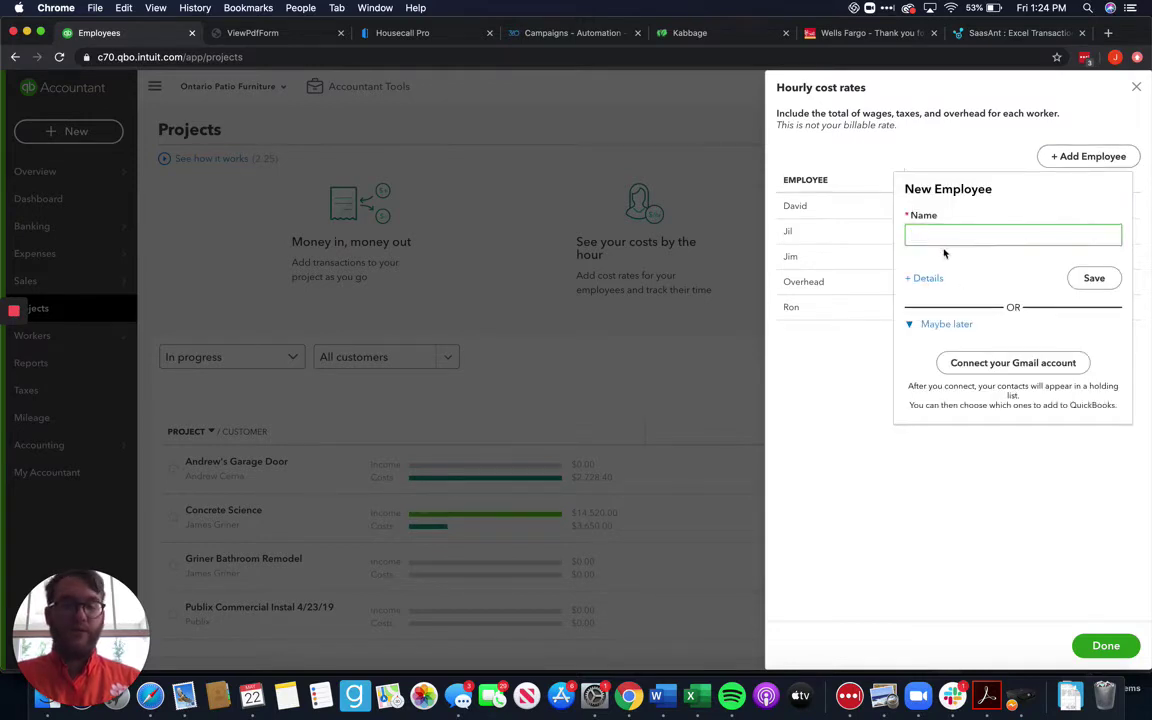
{"action": "key", "text": "Escape"}
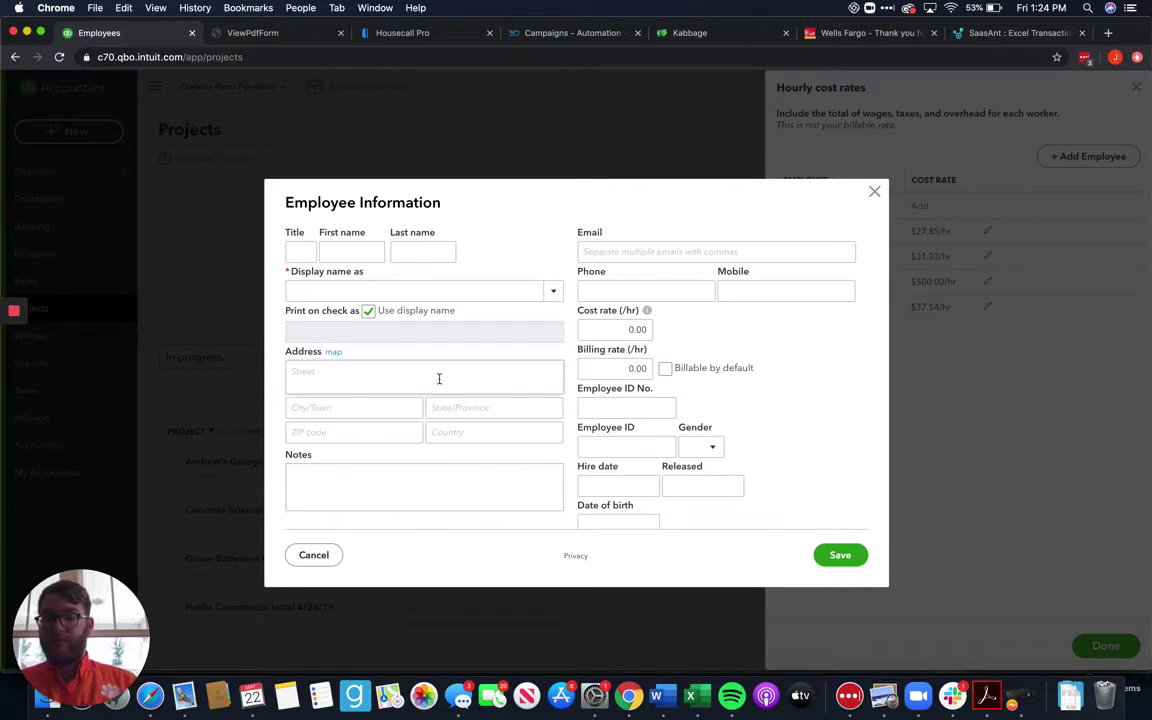
{"action": "scroll", "coordinate": [437, 378], "scroll_direction": "down", "scroll_amount": 1}
{"action": "scroll", "coordinate": [438, 378], "scroll_direction": "up", "scroll_amount": 1}
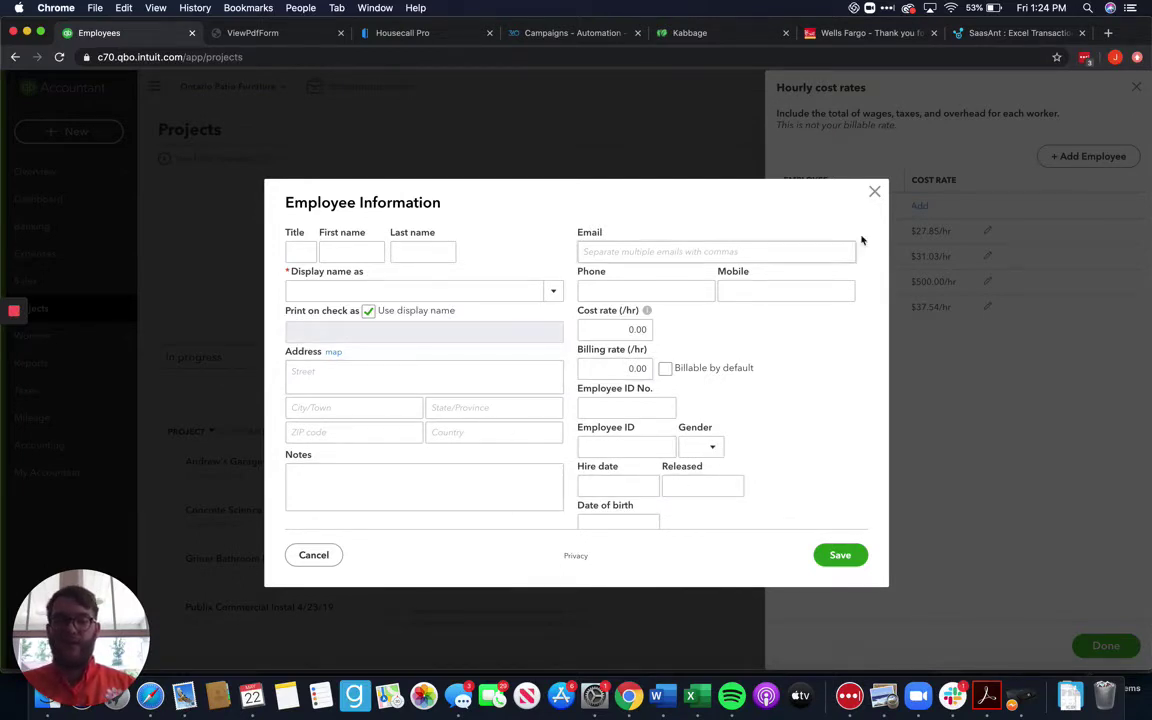
- Discard the blank employee form and enter a 20.00 hourly cost rate for David
{"action": "left_click", "coordinate": [874, 192]}
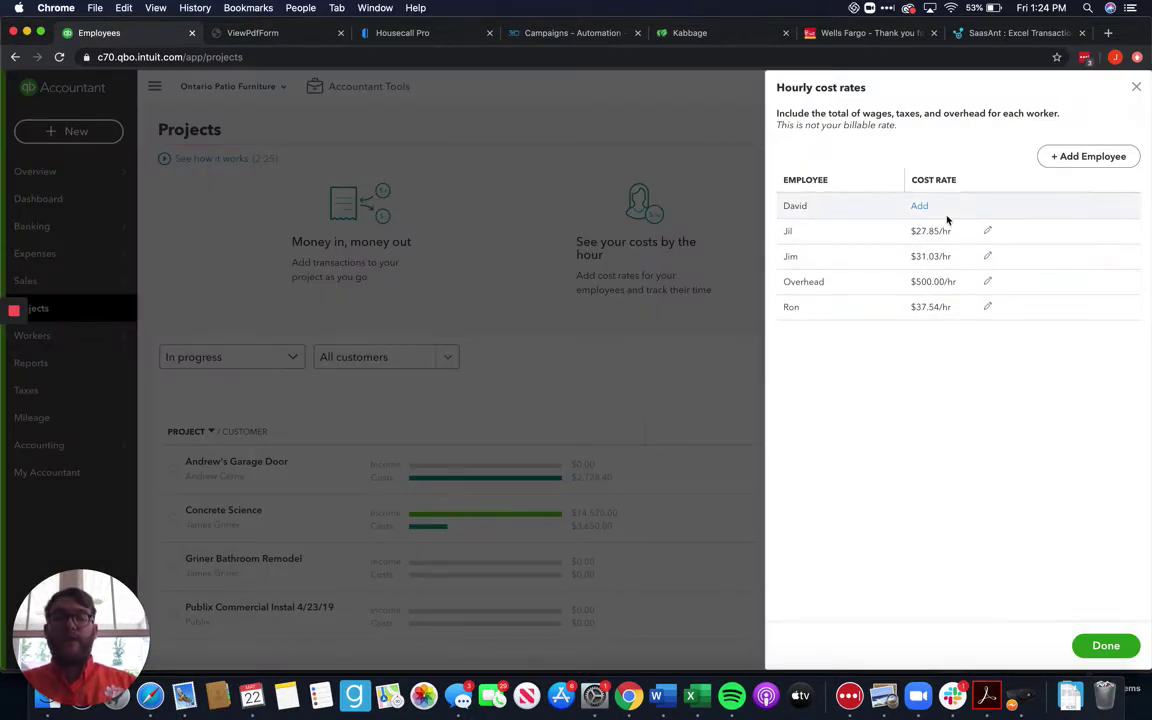
{"action": "left_click", "coordinate": [919, 206]}
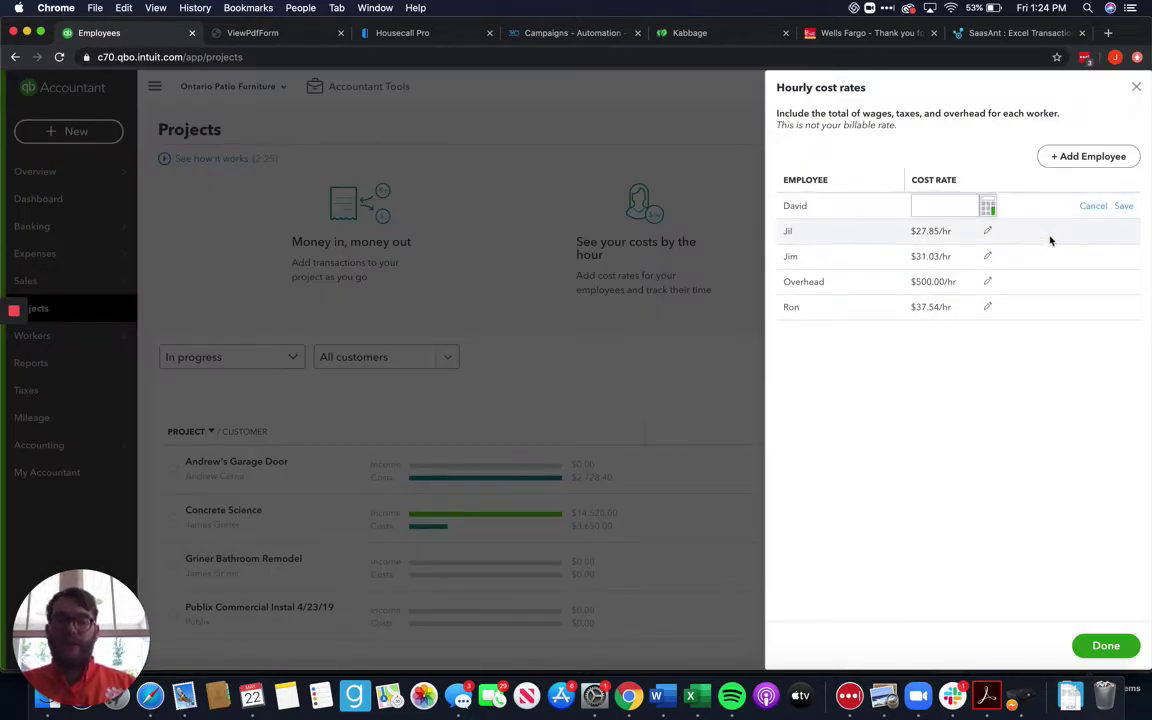
{"action": "left_click", "coordinate": [945, 209]}
{"action": "type", "text": "20"}
{"action": "left_click", "coordinate": [998, 442]}
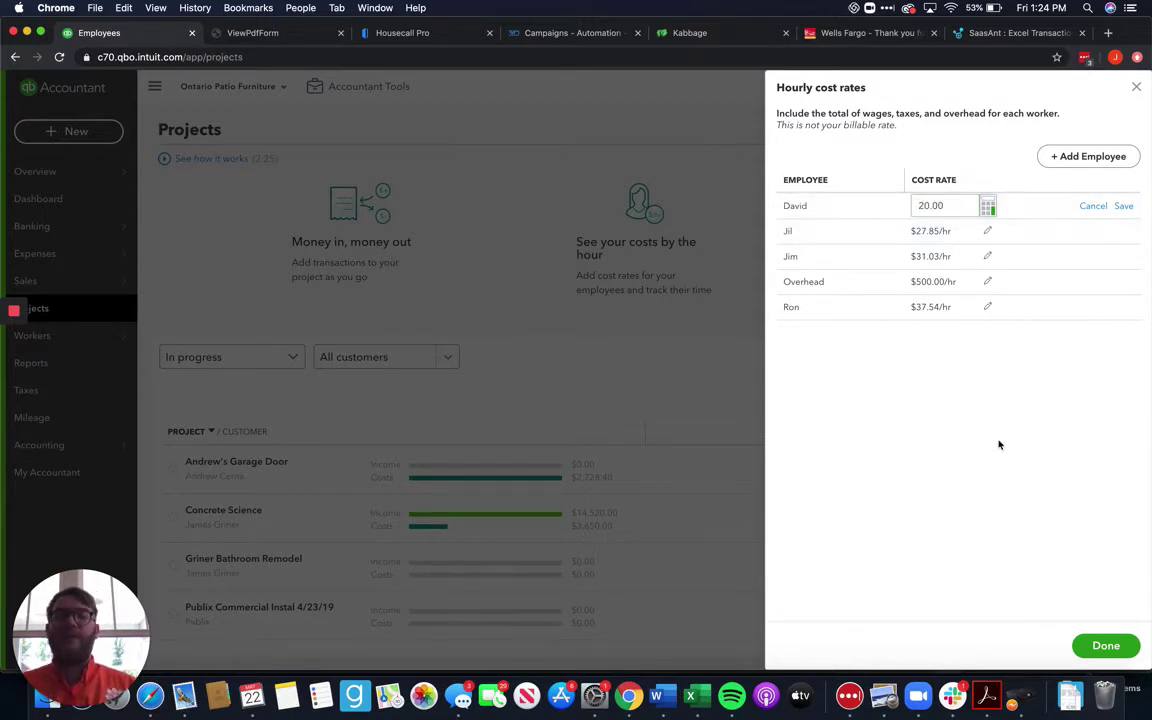
- In David's cost rate calculator, enter $20.00 wages so employer taxes fill in as $1.53
{"action": "left_click", "coordinate": [988, 207]}
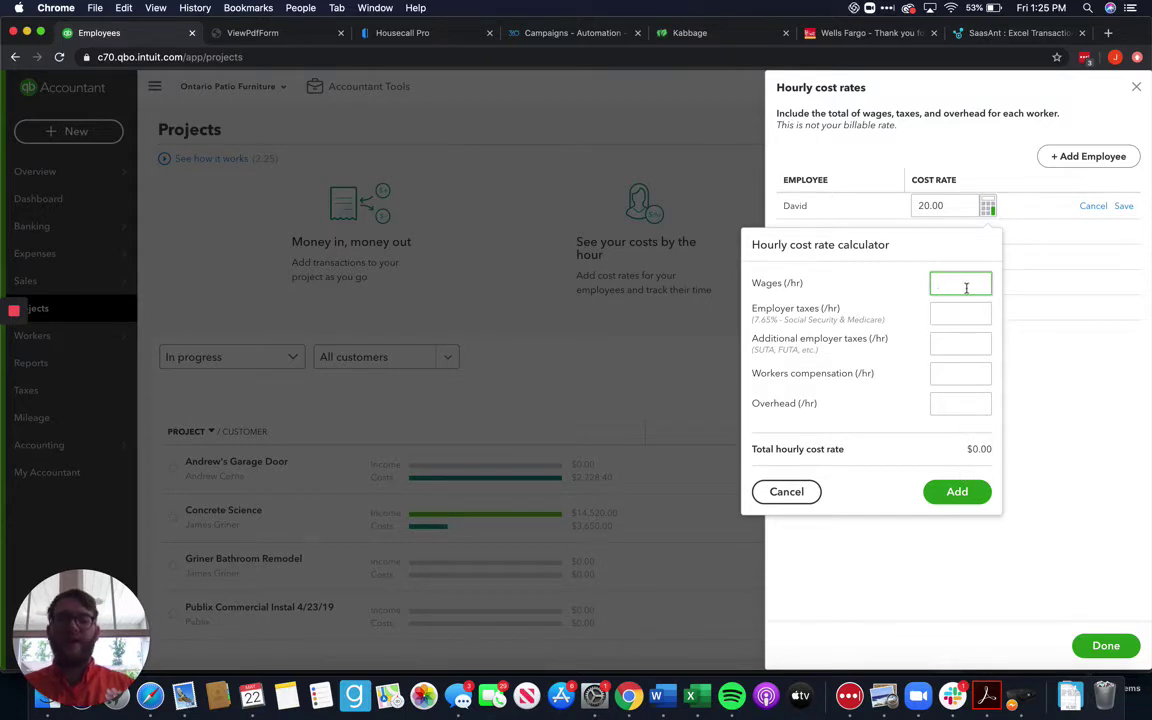
{"action": "type", "text": "20"}
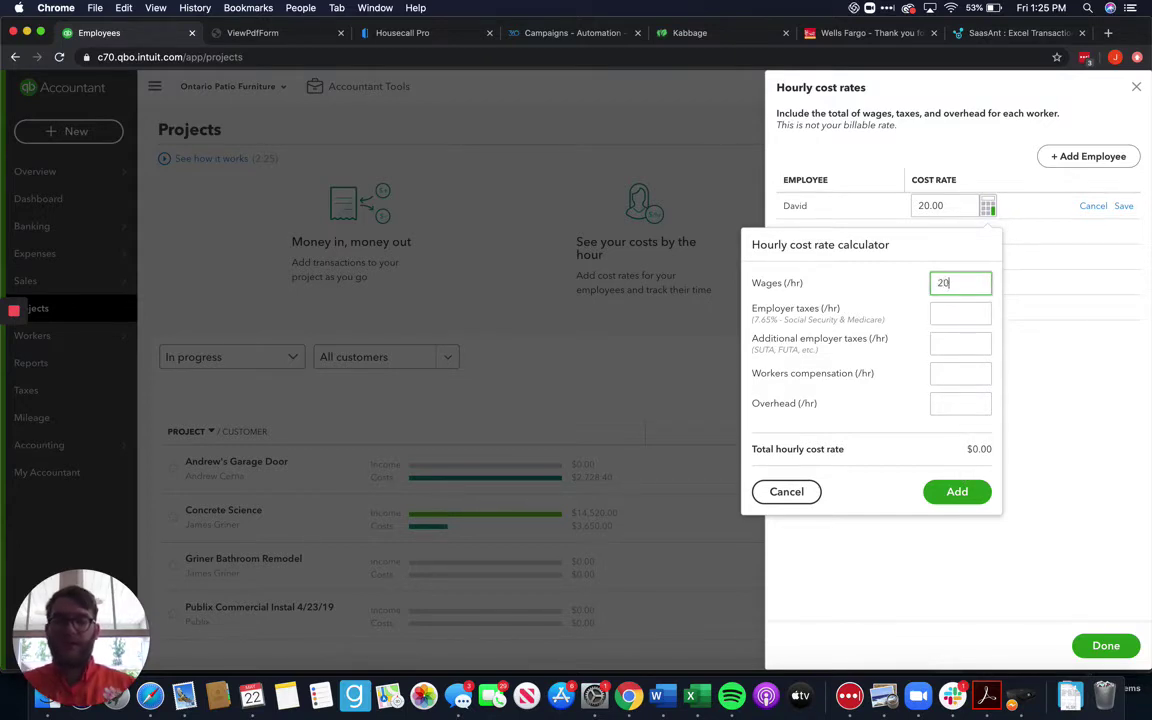
{"action": "left_click", "coordinate": [869, 288]}
{"action": "left_click", "coordinate": [977, 286]}
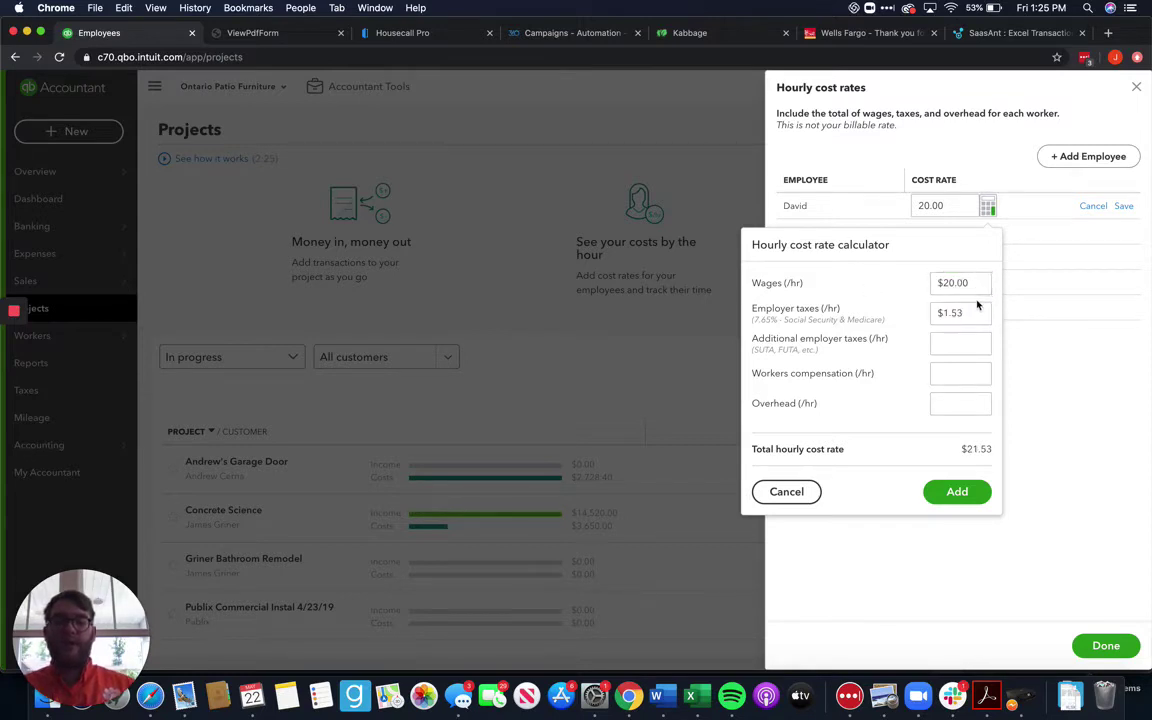
{"action": "key", "text": "Tab"}
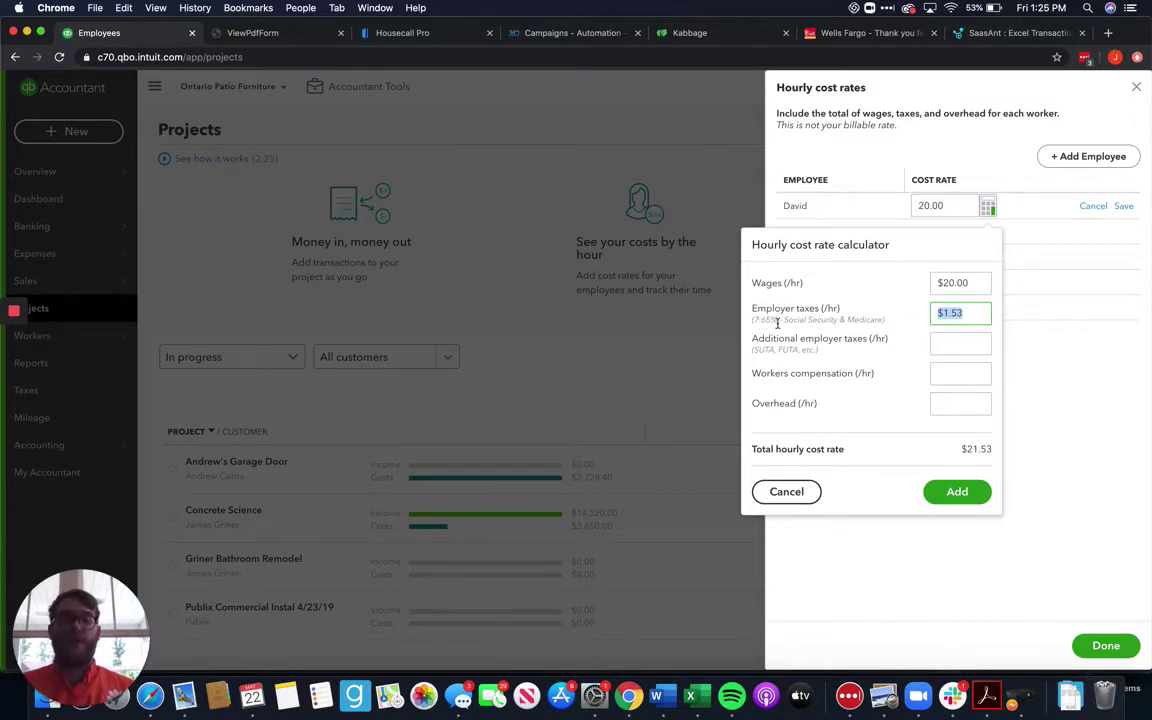
{"action": "left_click", "coordinate": [949, 341]}
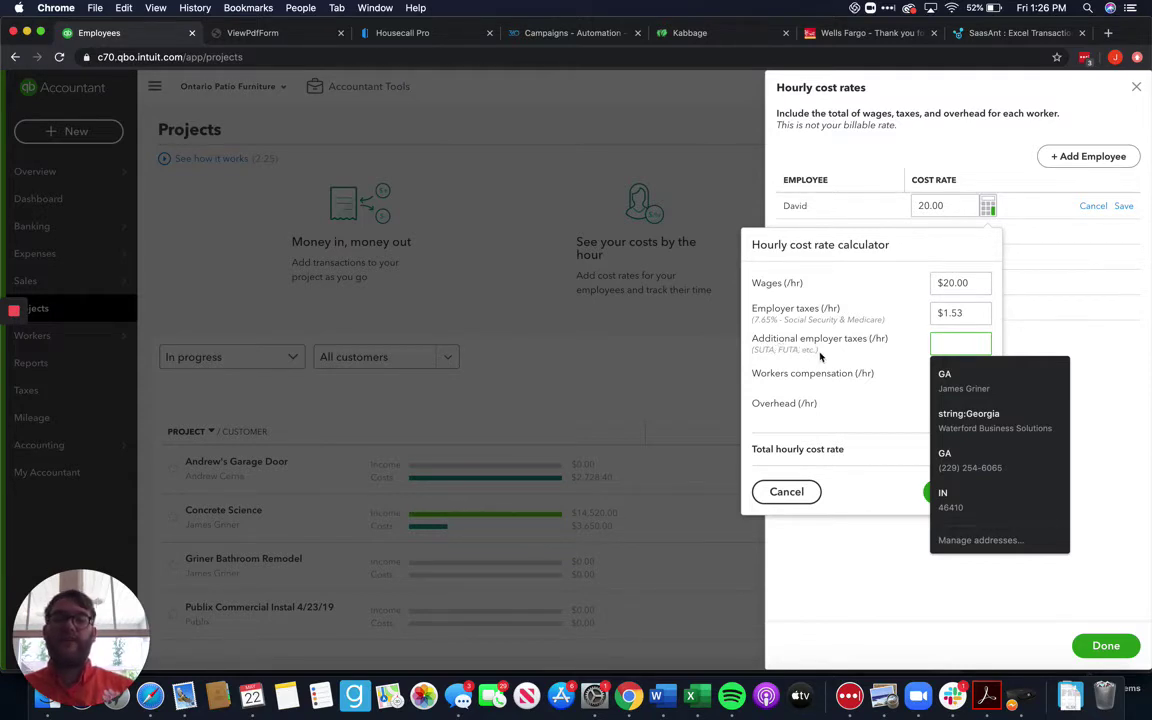
- Enter $0.60 per hour of additional employer taxes in David's calculator
{"action": "left_click", "coordinate": [820, 357]}
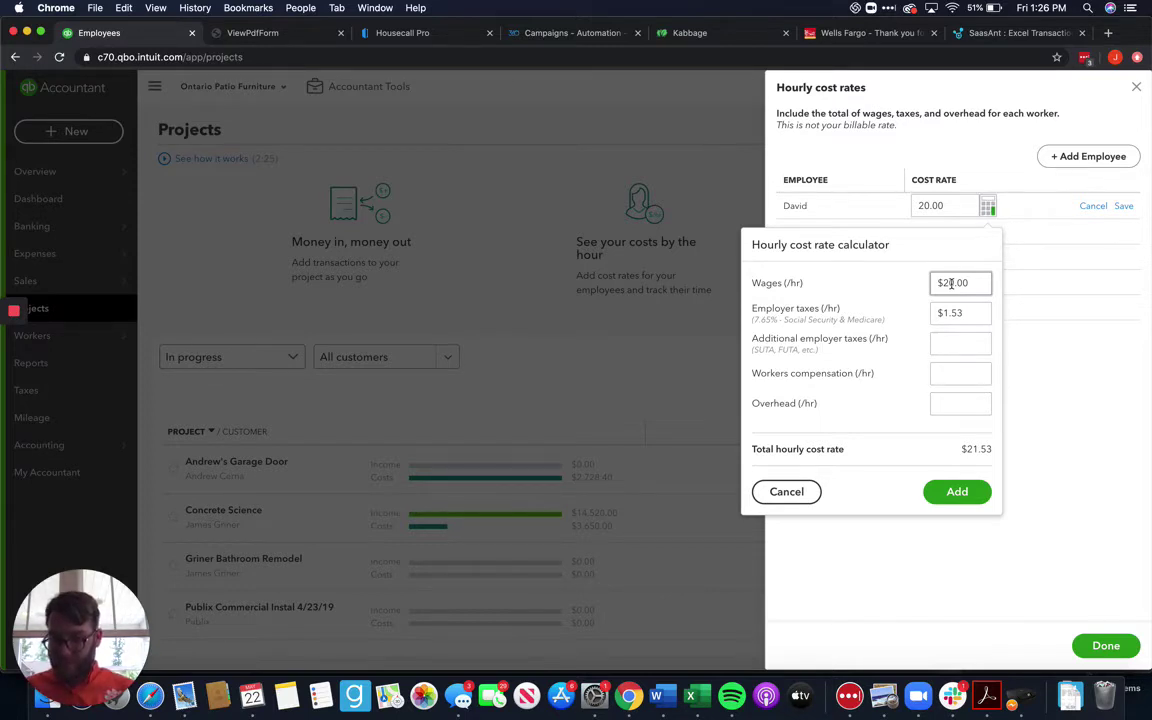
{"action": "left_click", "coordinate": [950, 343]}
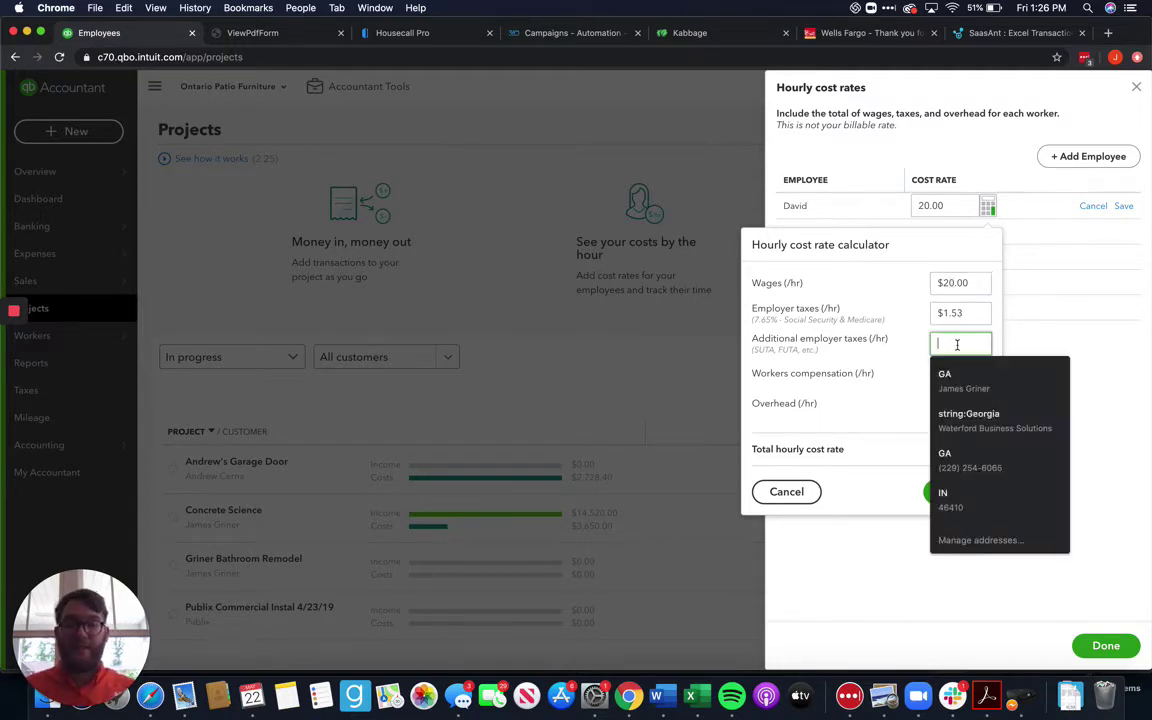
{"action": "type", "text": ".6"}
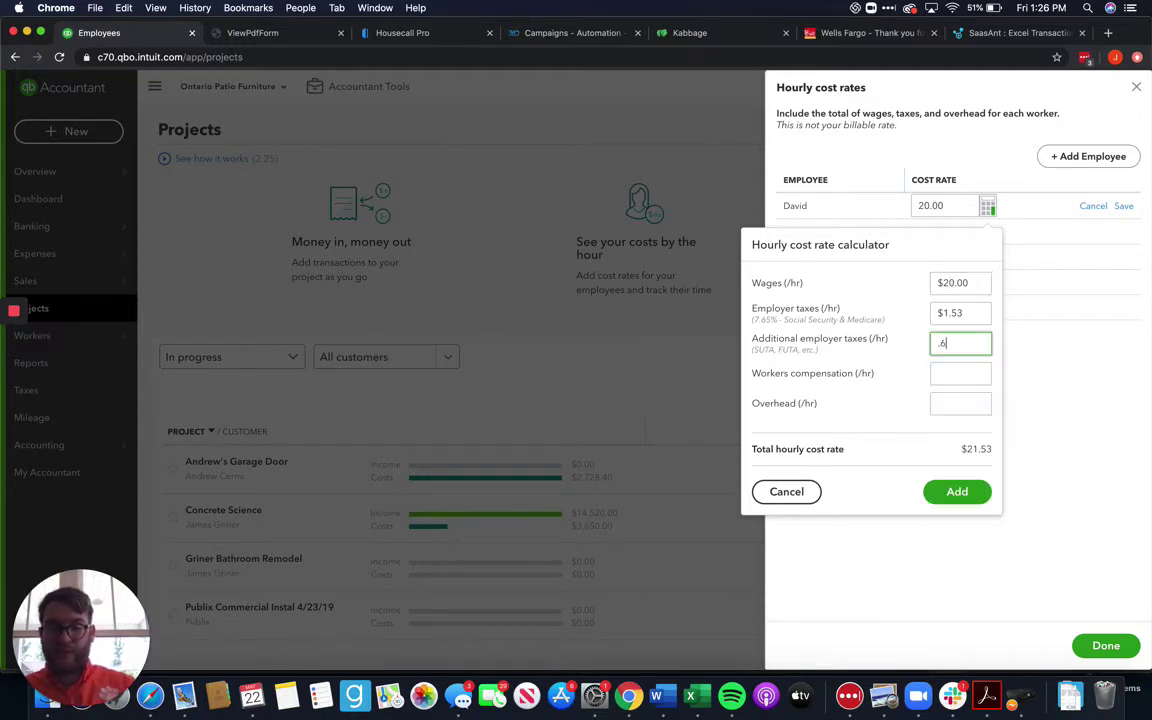
{"action": "type", "text": "0"}
{"action": "key", "text": "Tab"}
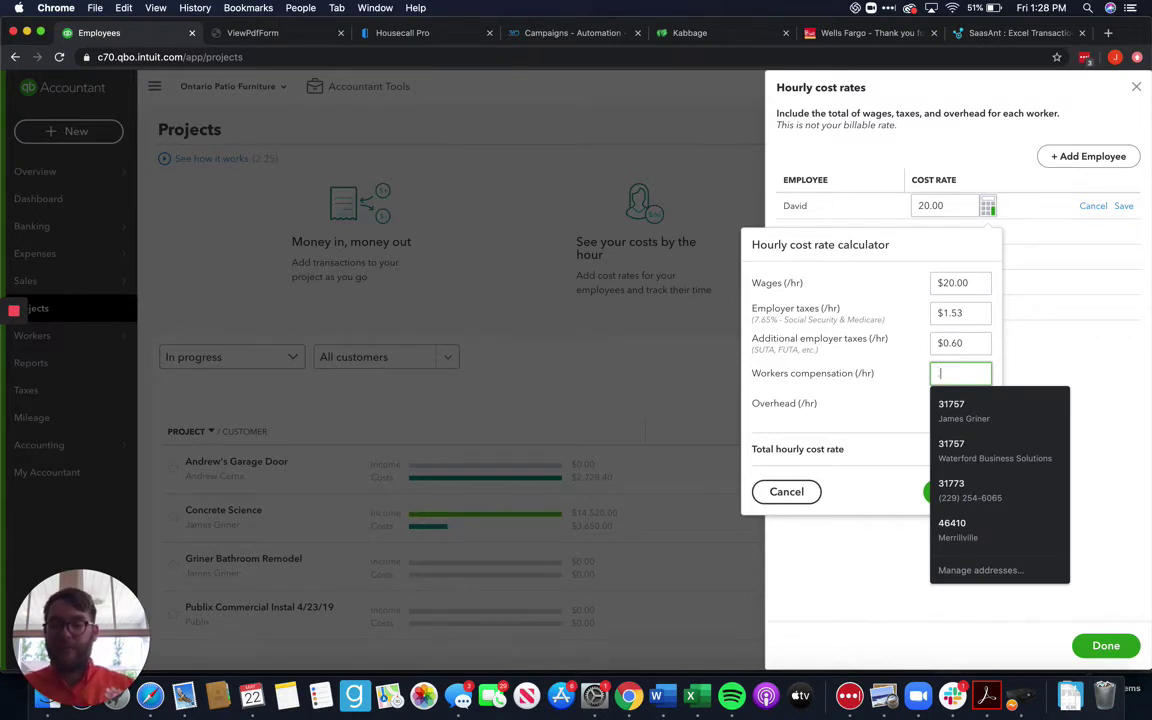
- Enter .63 per hour workers compensation, bringing David's total to $22.13
{"action": "type", "text": "63"}
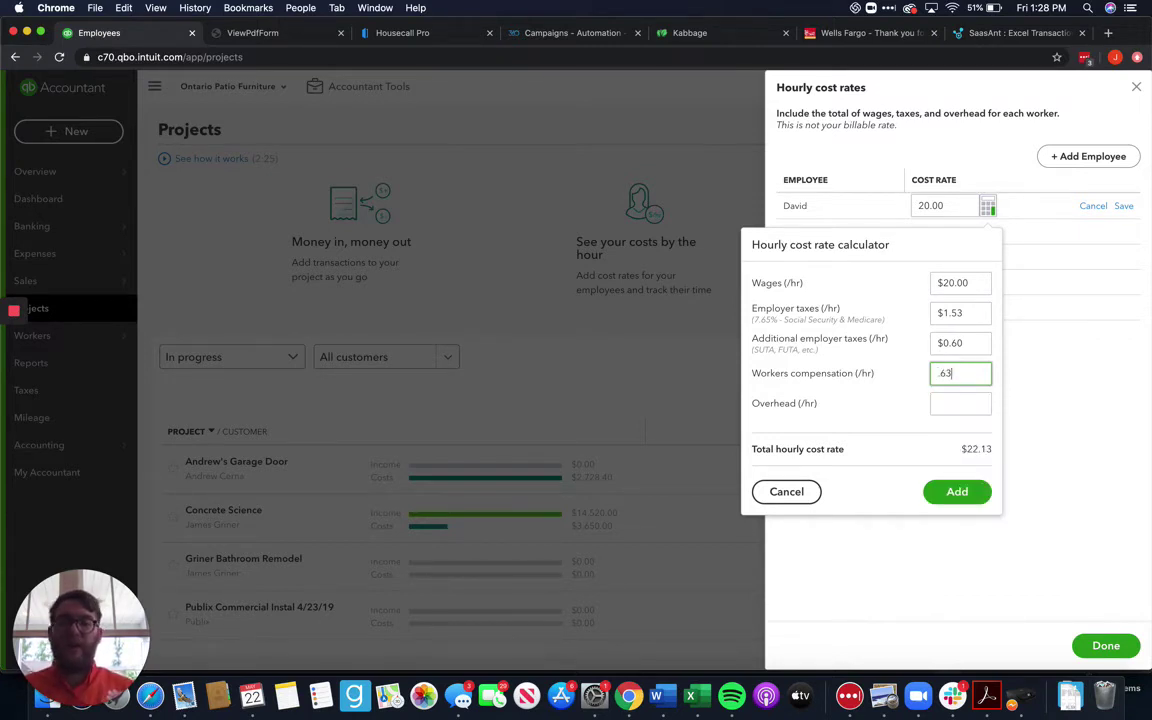
- Add 3.13 per hour overhead and save David's hourly cost rate at $25.89
{"action": "left_click", "coordinate": [964, 402]}
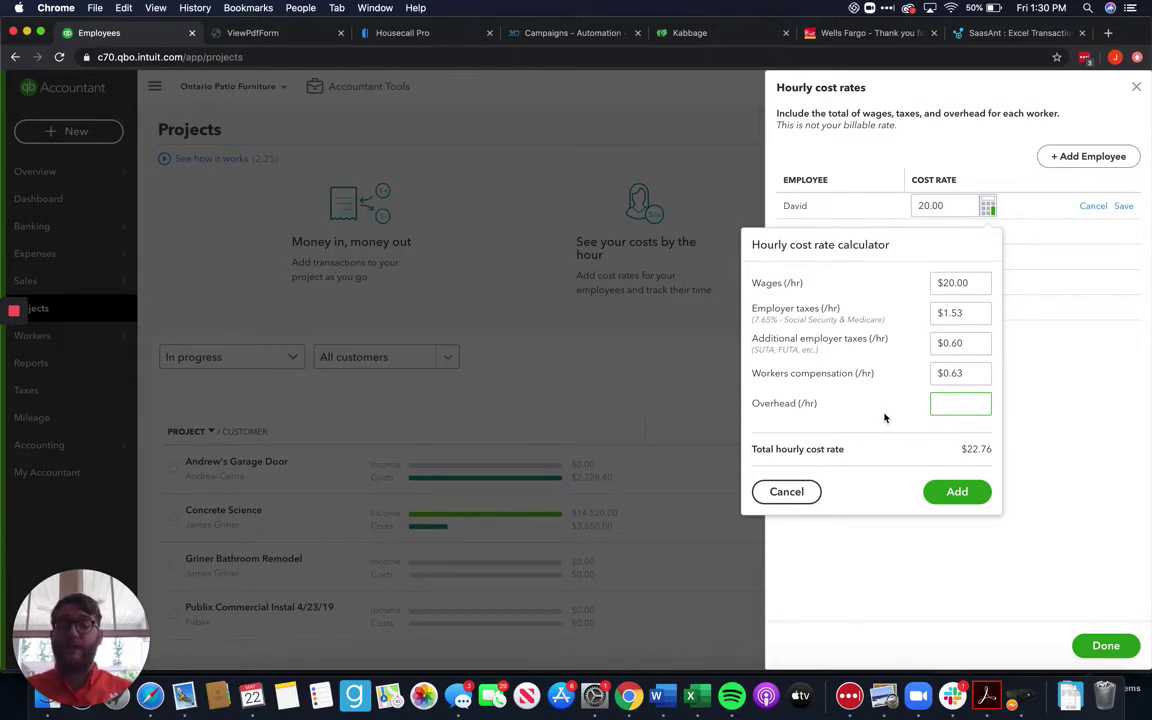
{"action": "type", "text": "3.13"}
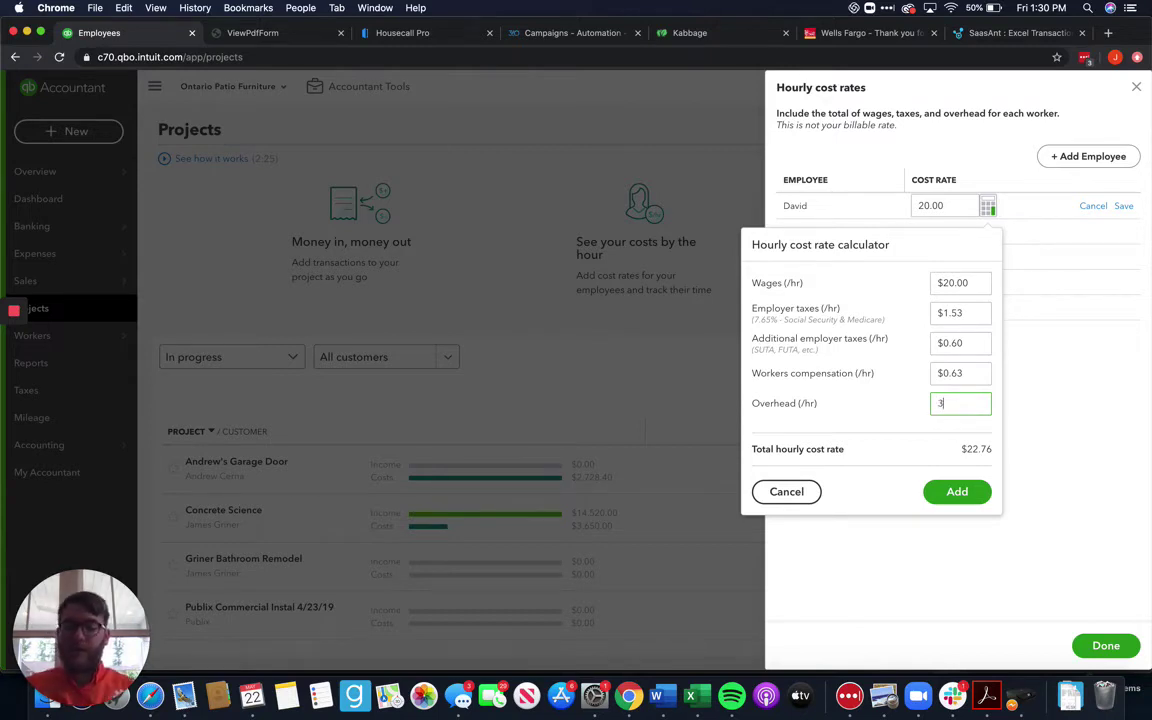
{"action": "left_click", "coordinate": [905, 413]}
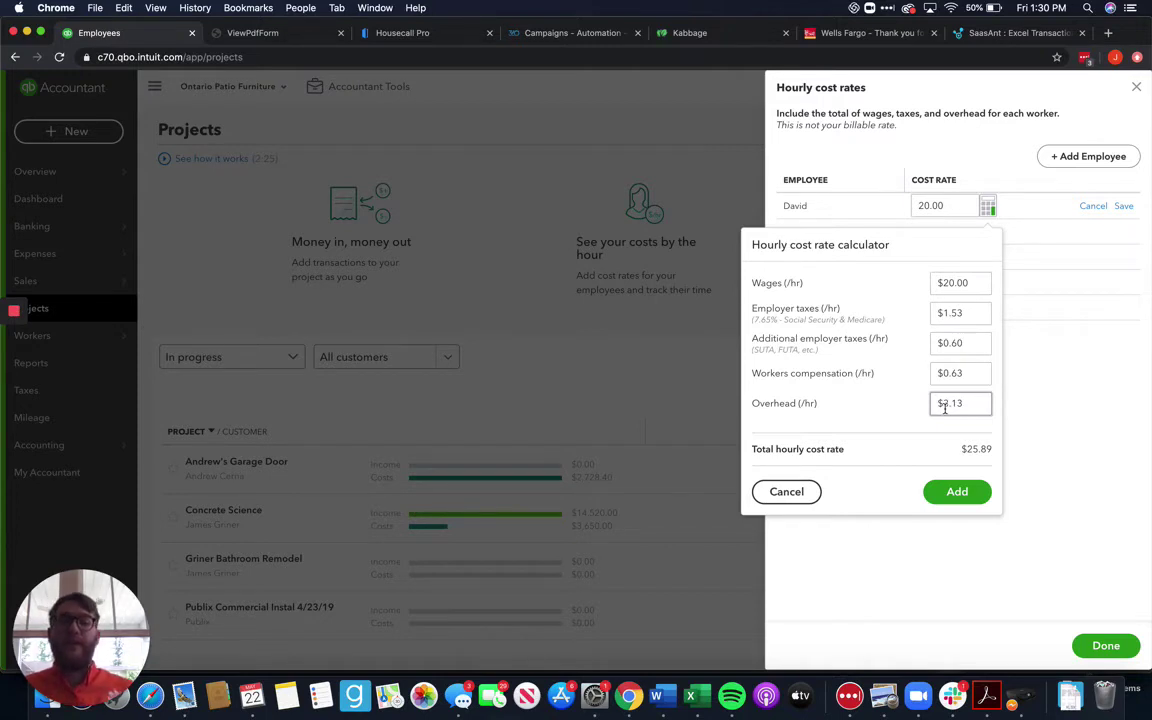
{"action": "left_click", "coordinate": [957, 491]}
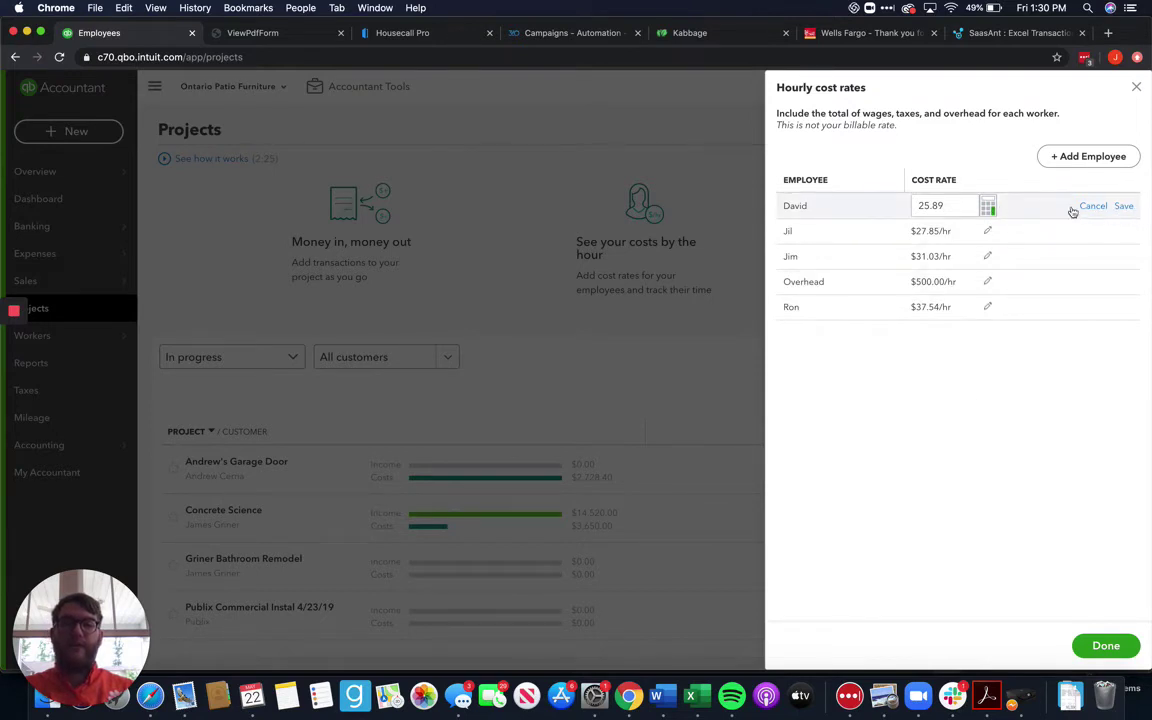
{"action": "left_click", "coordinate": [1124, 207]}
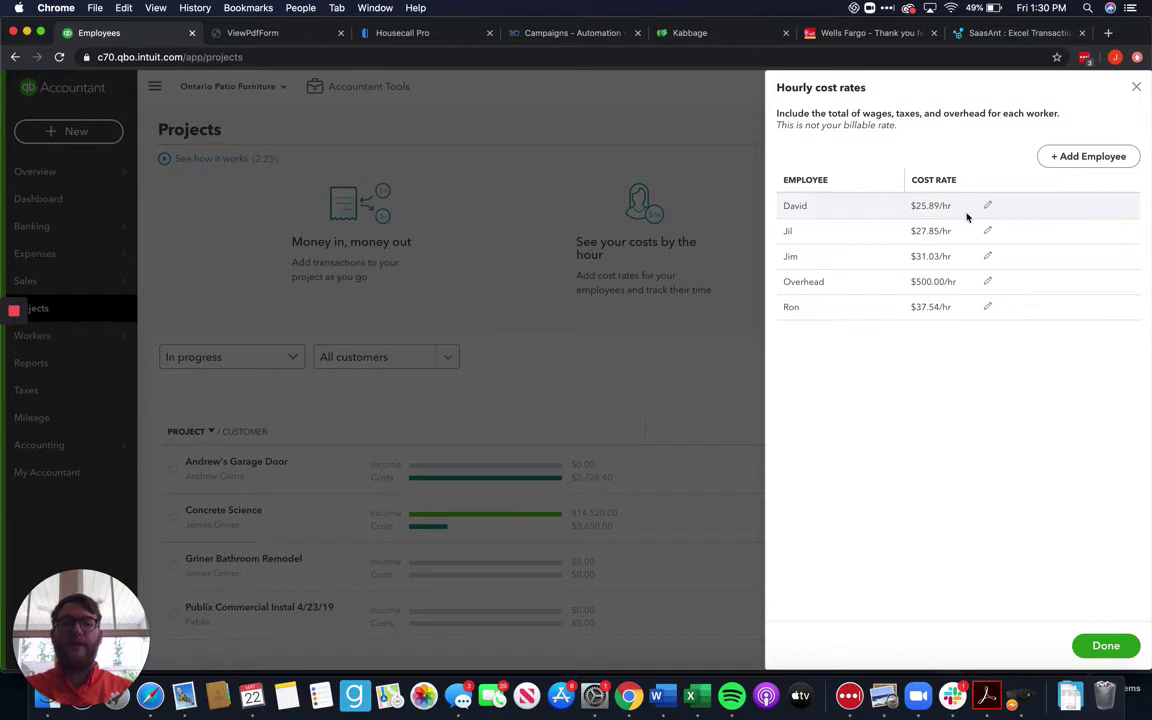
{"action": "left_click", "coordinate": [987, 231]}
{"action": "left_click", "coordinate": [987, 232]}
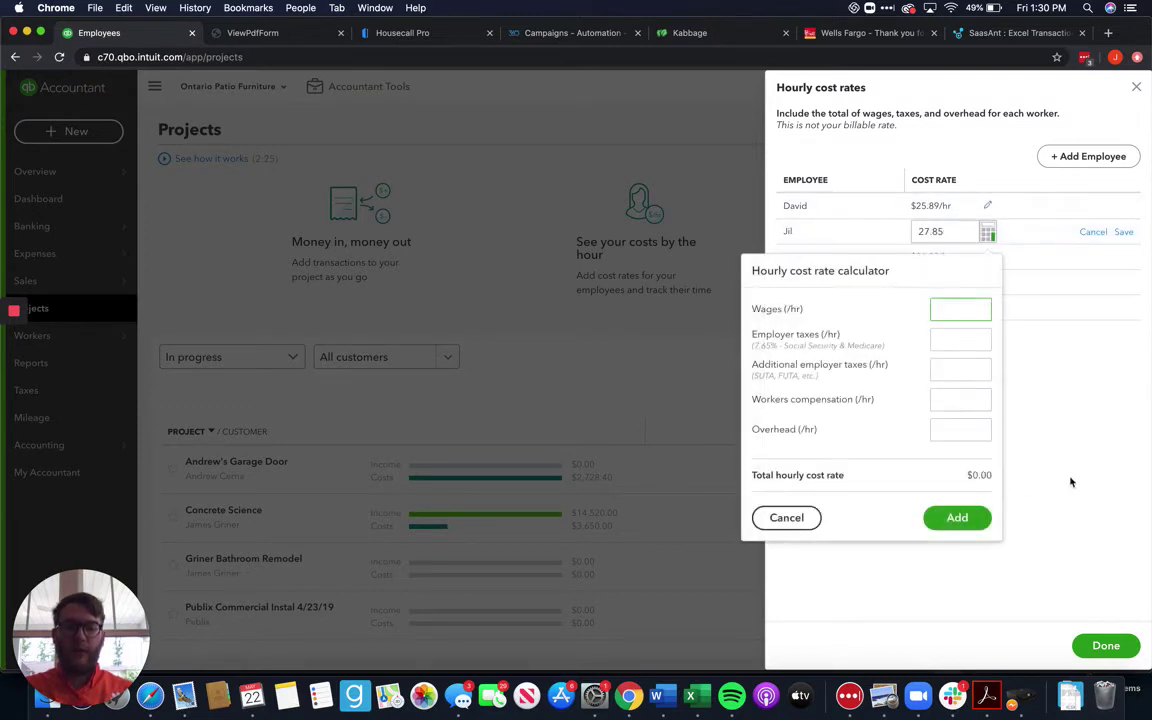
{"action": "left_click", "coordinate": [787, 518]}
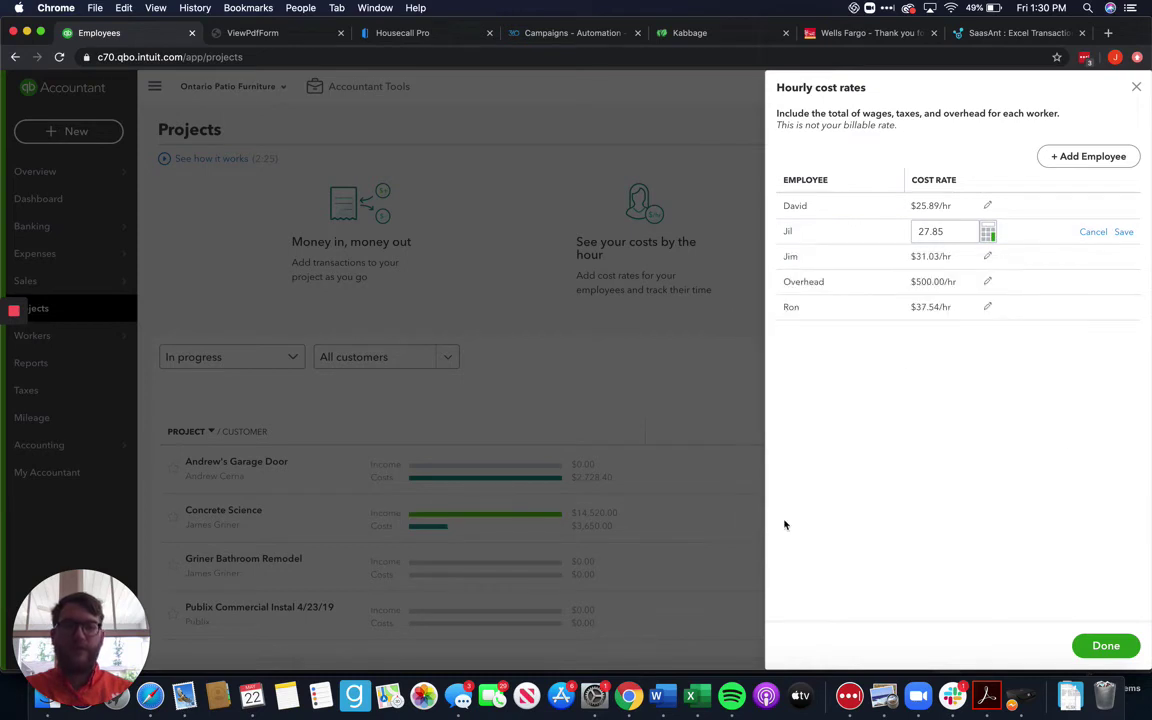
{"action": "left_click", "coordinate": [987, 256]}
{"action": "left_click", "coordinate": [987, 257]}
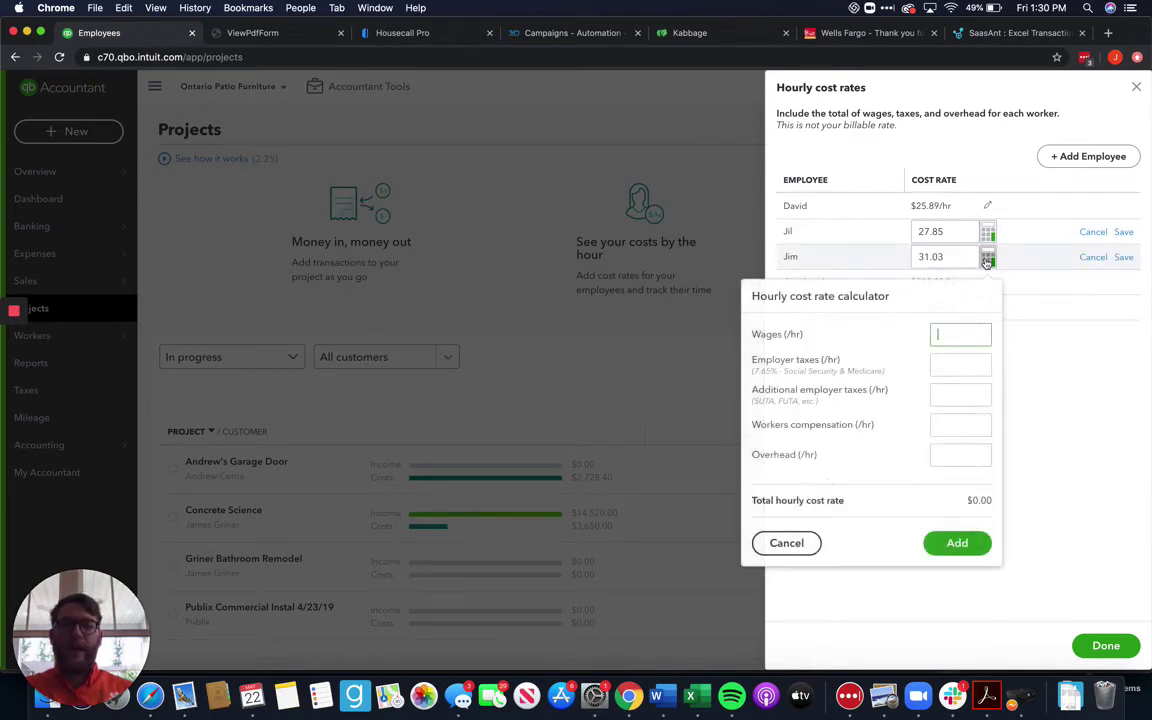
{"action": "left_click", "coordinate": [789, 543]}
{"action": "left_click", "coordinate": [987, 282]}
{"action": "left_click", "coordinate": [987, 283]}
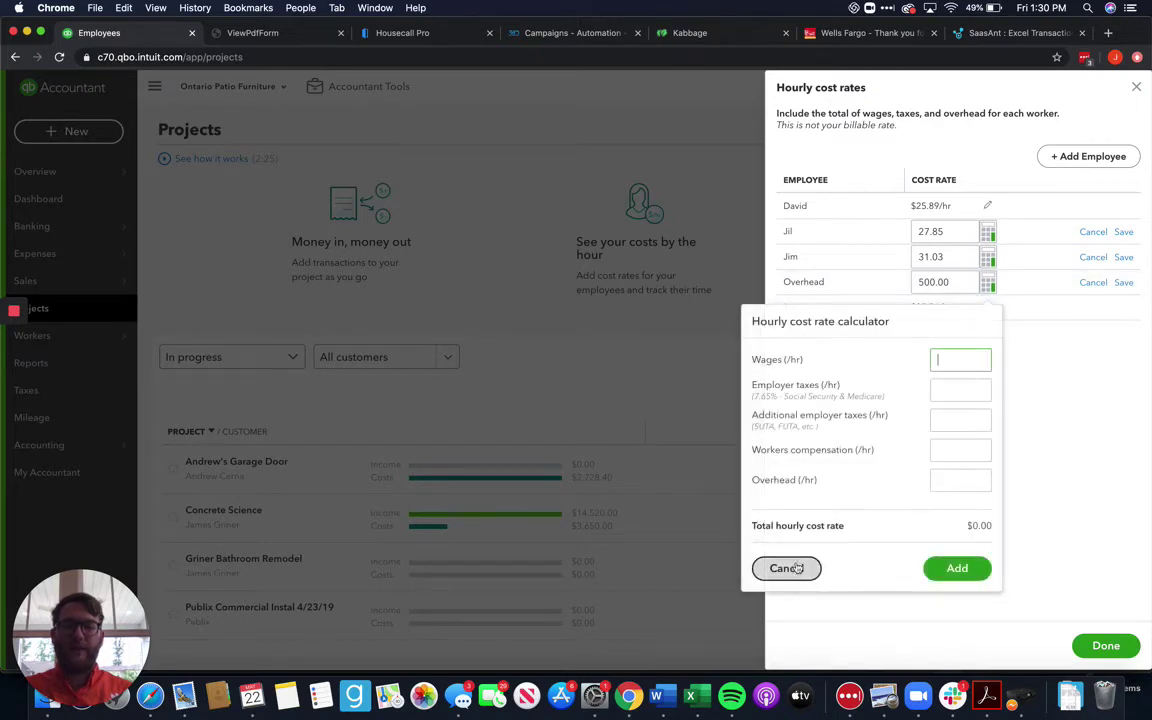
{"action": "left_click", "coordinate": [987, 205]}
{"action": "left_click", "coordinate": [987, 205]}
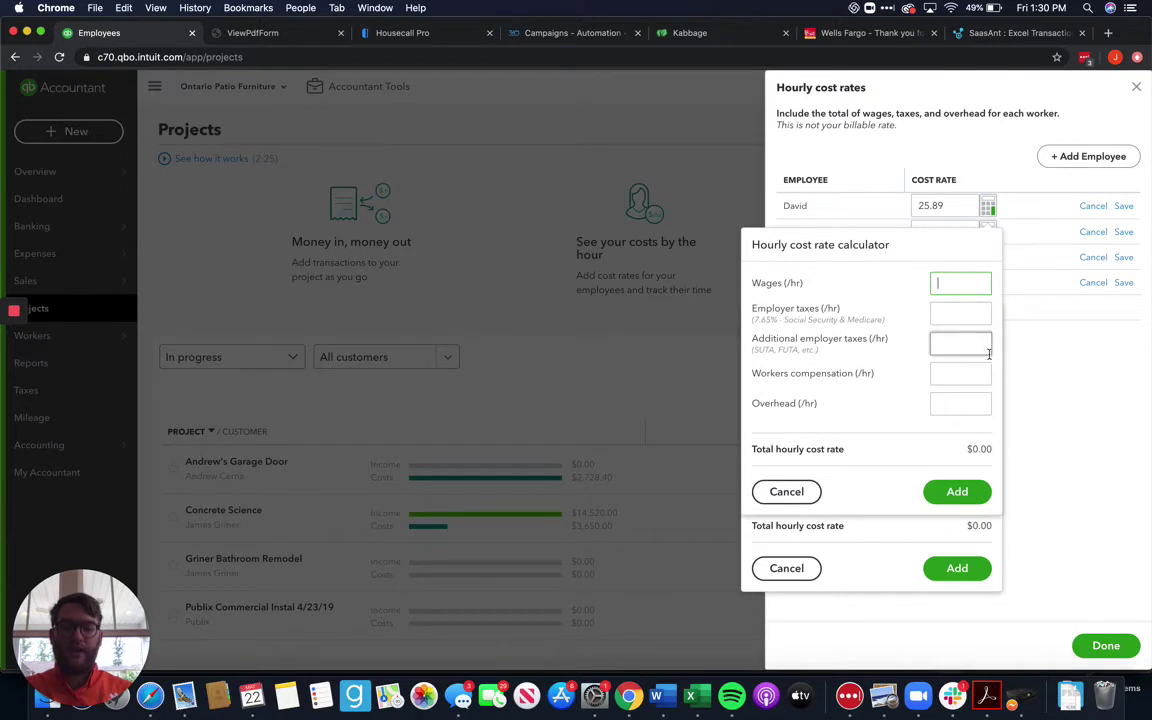
{"action": "left_click", "coordinate": [786, 491]}
{"action": "left_click", "coordinate": [786, 568]}
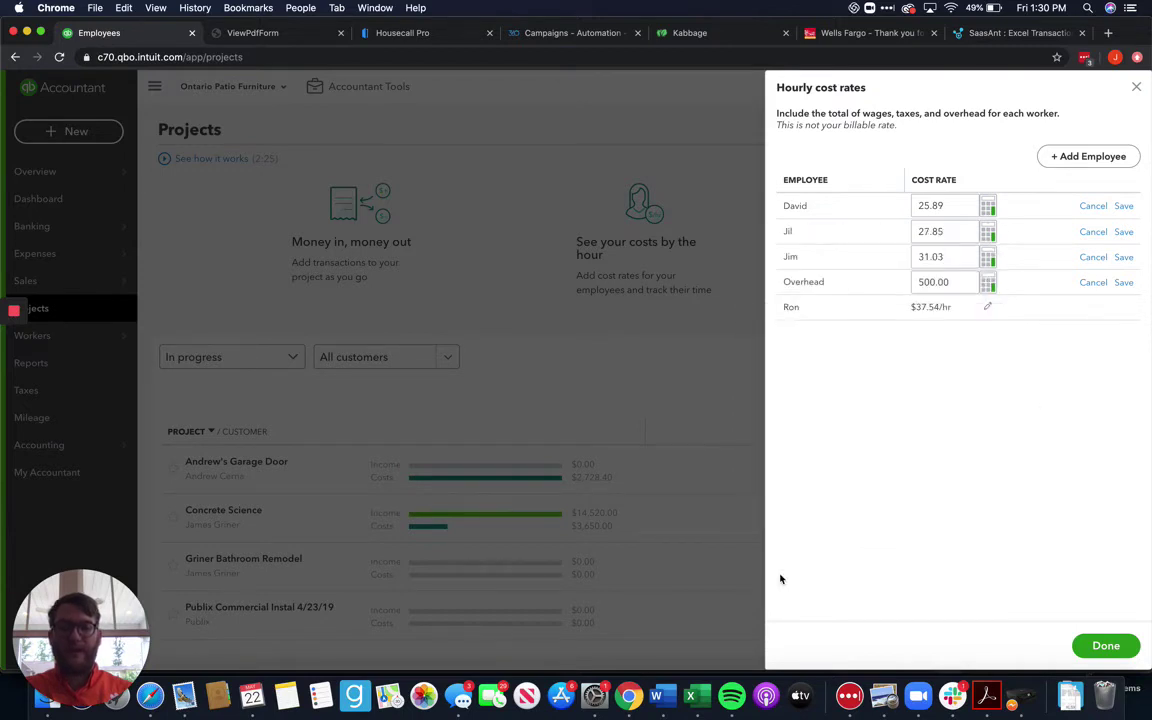
{"action": "left_click", "coordinate": [1093, 206]}
{"action": "left_click", "coordinate": [1093, 231]}
{"action": "left_click", "coordinate": [1093, 258]}
{"action": "left_click", "coordinate": [1093, 282]}
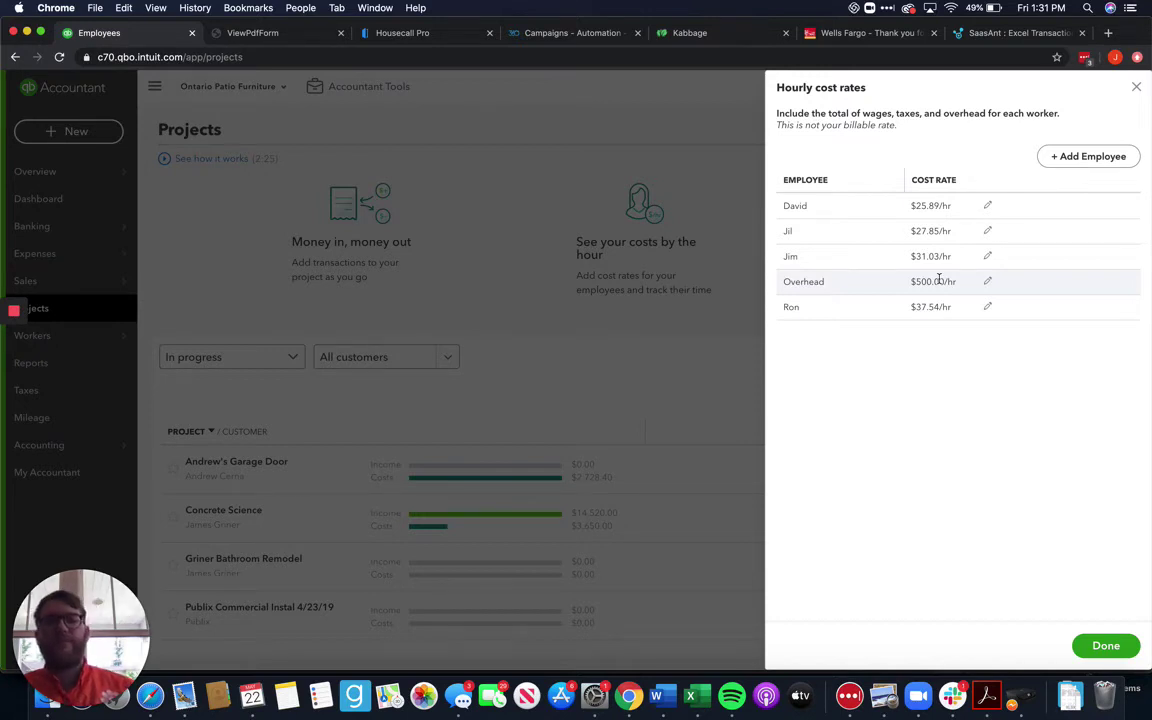
- Change the Overhead worker's rate from 500.00 to 50.00 per hour and save it
{"action": "left_click", "coordinate": [987, 282]}
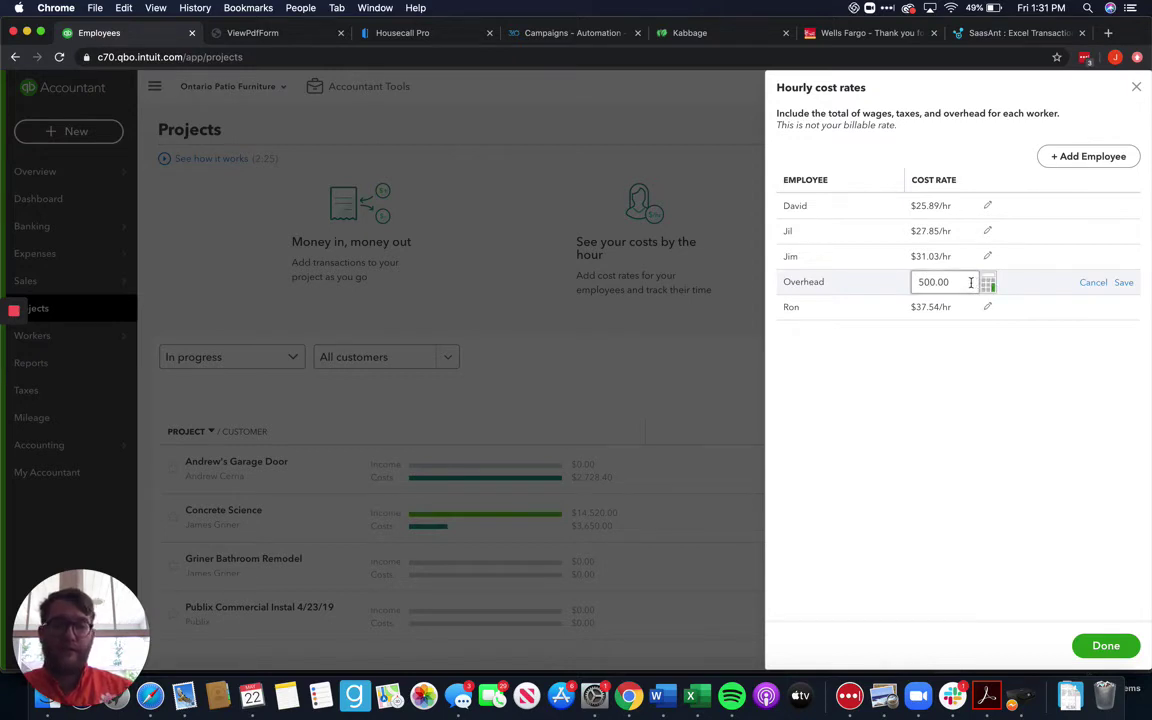
{"action": "left_click_drag", "start_coordinate": [970, 282], "coordinate": [843, 282]}
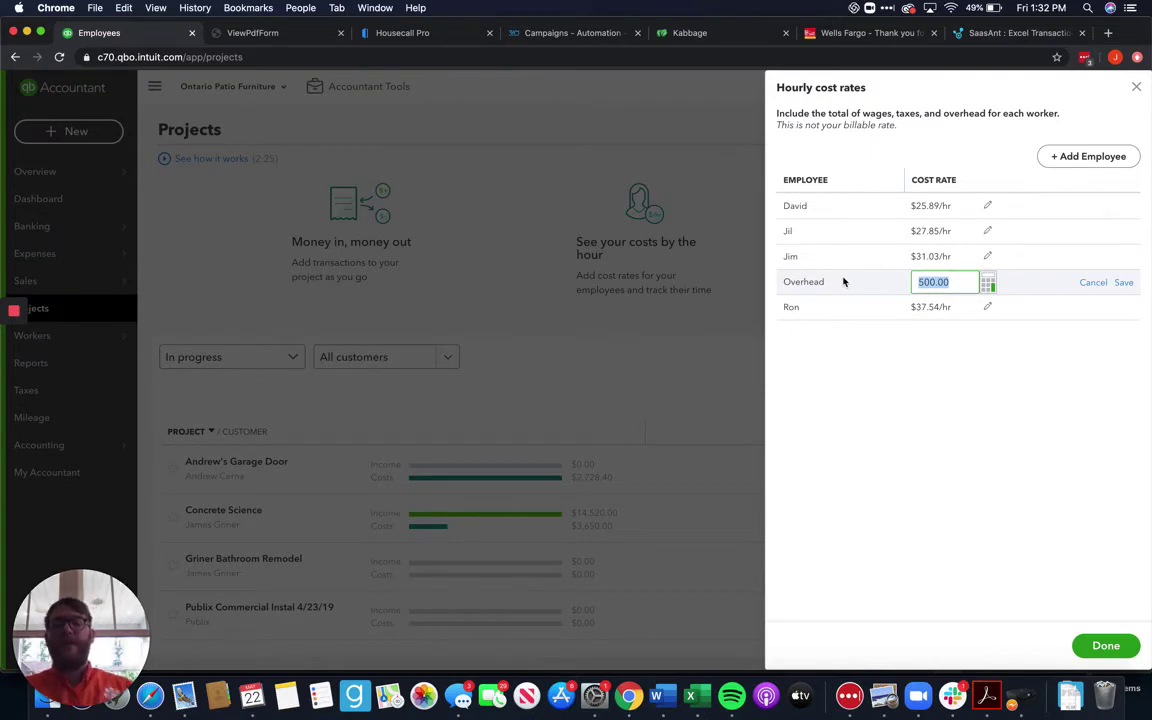
{"action": "type", "text": "50.00"}
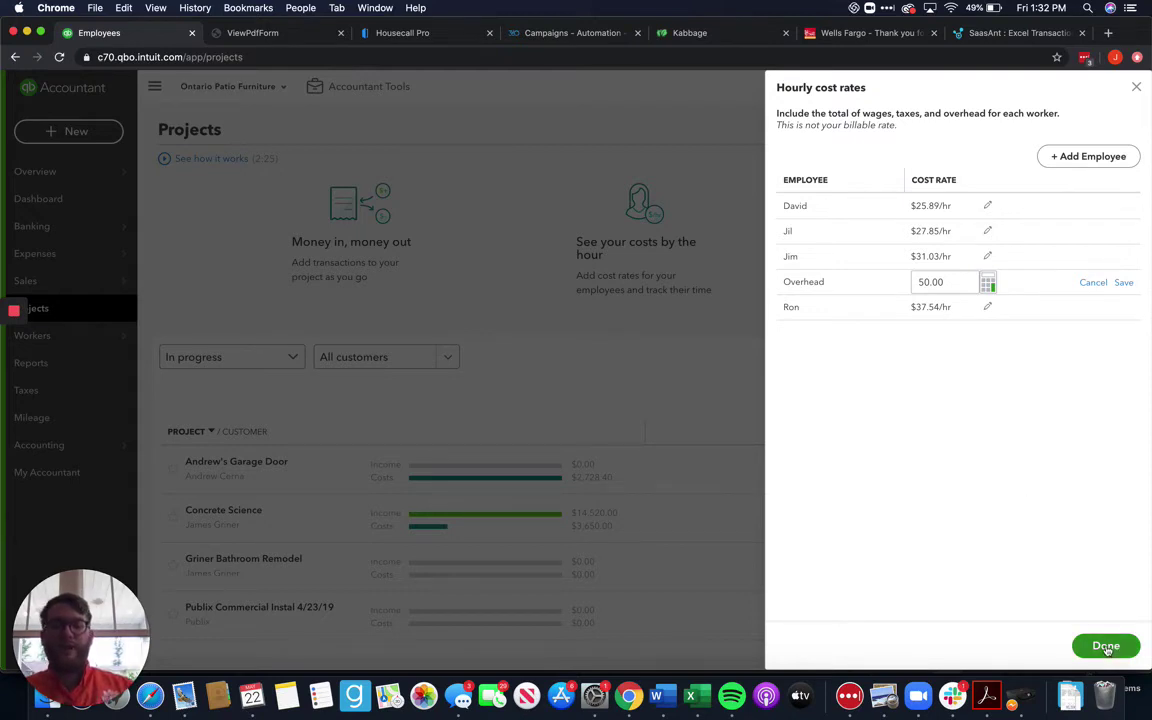
{"action": "left_click", "coordinate": [1124, 284]}
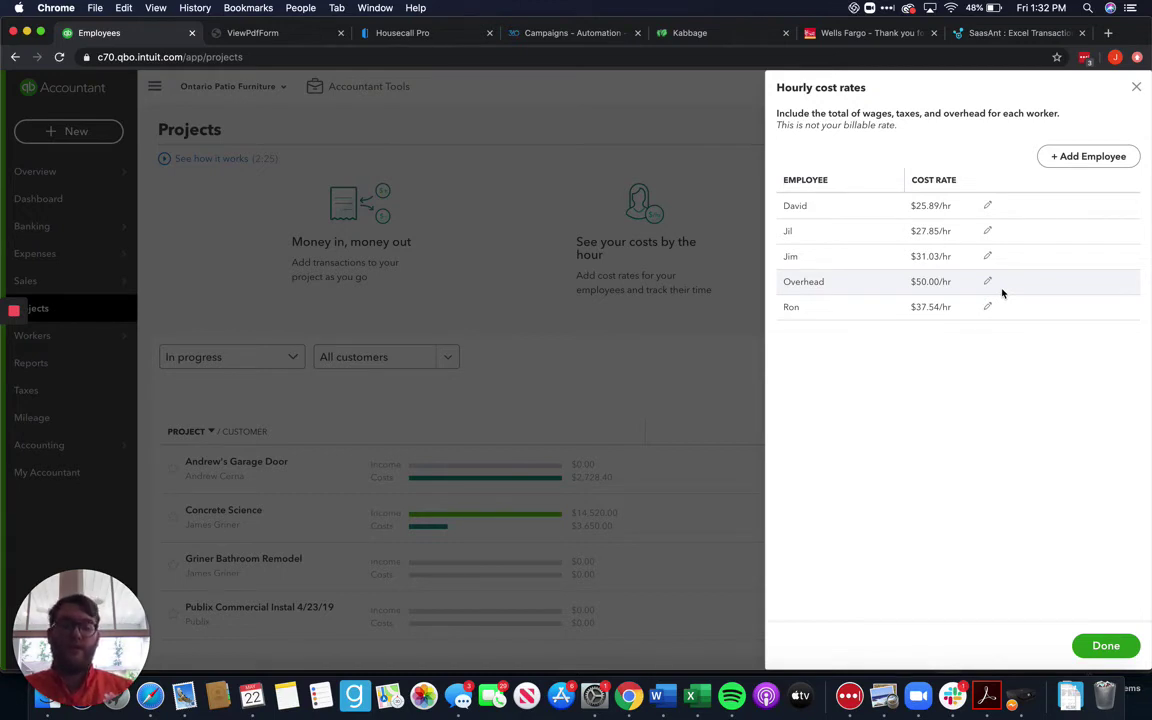
- Leave the cost rates and start a weekly timesheet for David, week 5/17/2020–5/23/2020
{"action": "left_click", "coordinate": [1104, 645]}
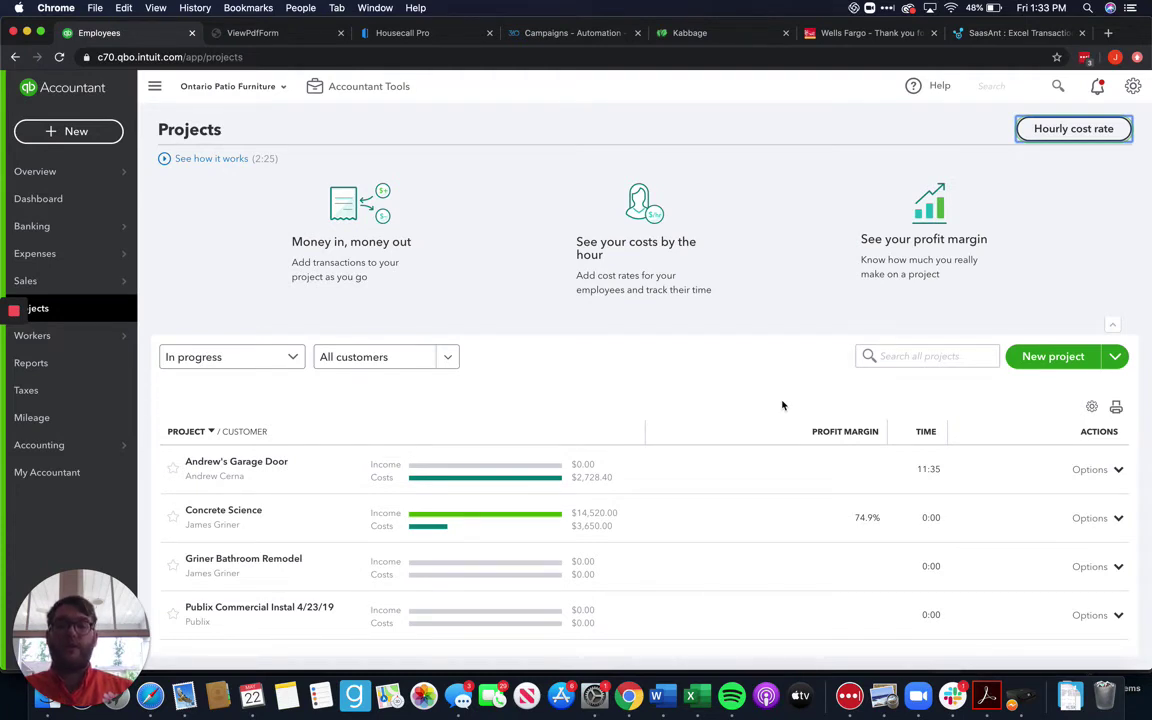
{"action": "left_click", "coordinate": [86, 124]}
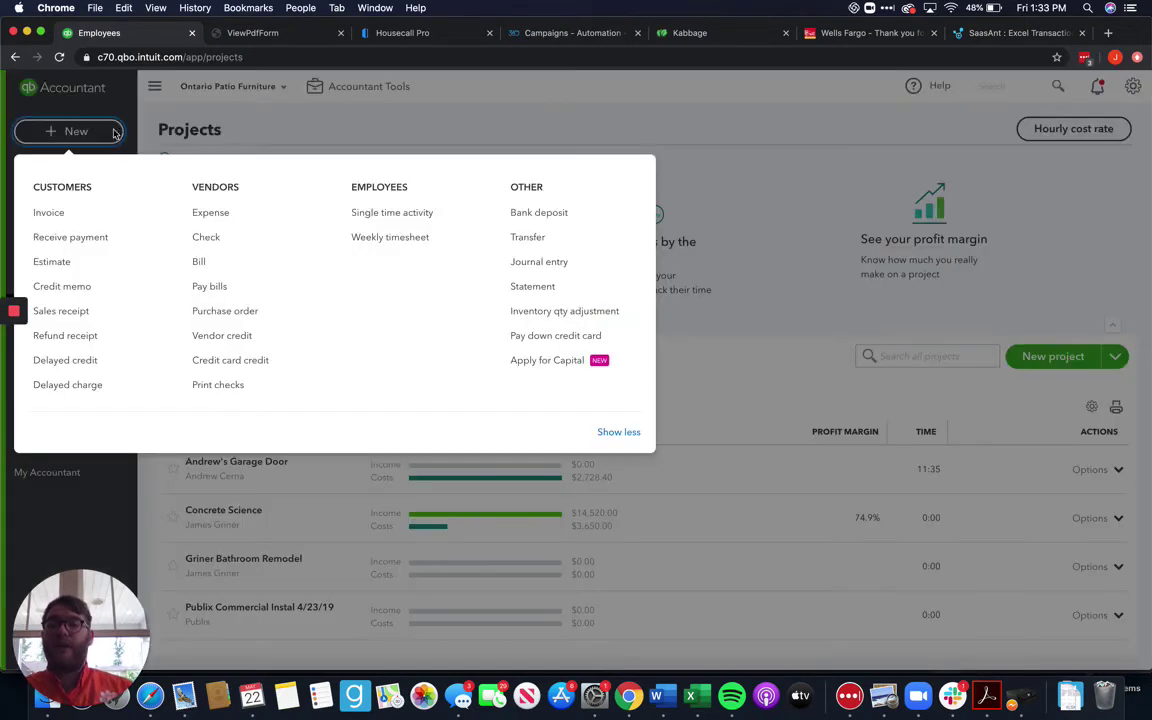
{"action": "left_click", "coordinate": [382, 238]}
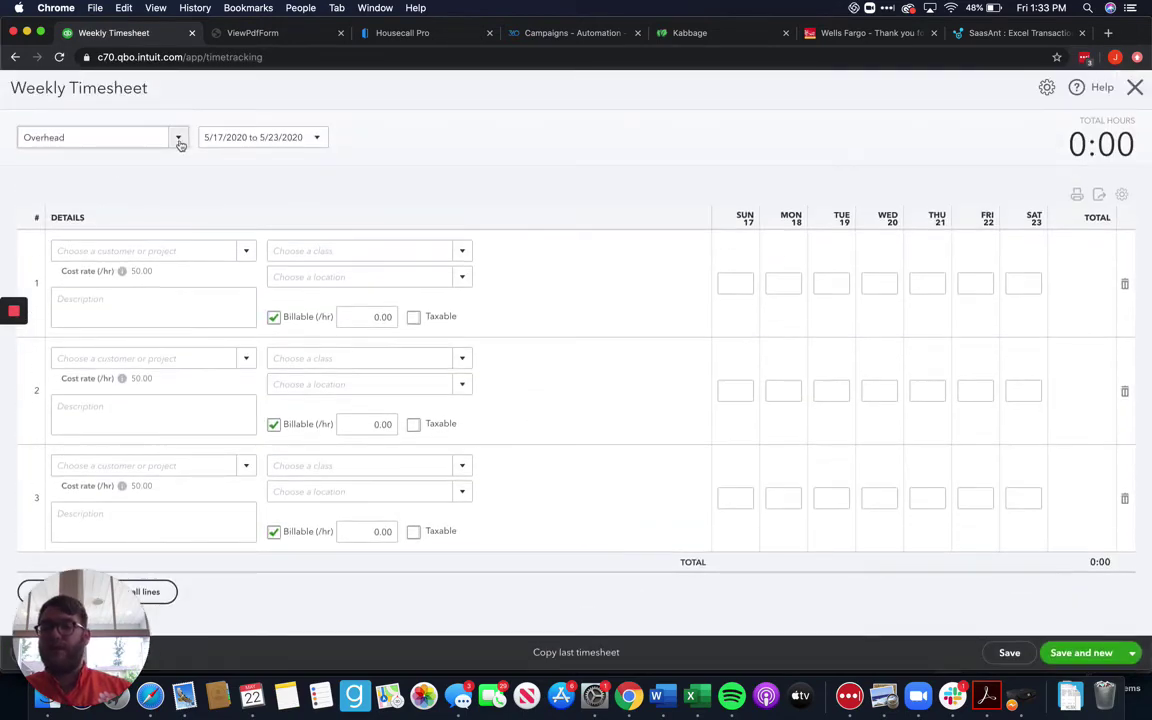
{"action": "left_click", "coordinate": [178, 138]}
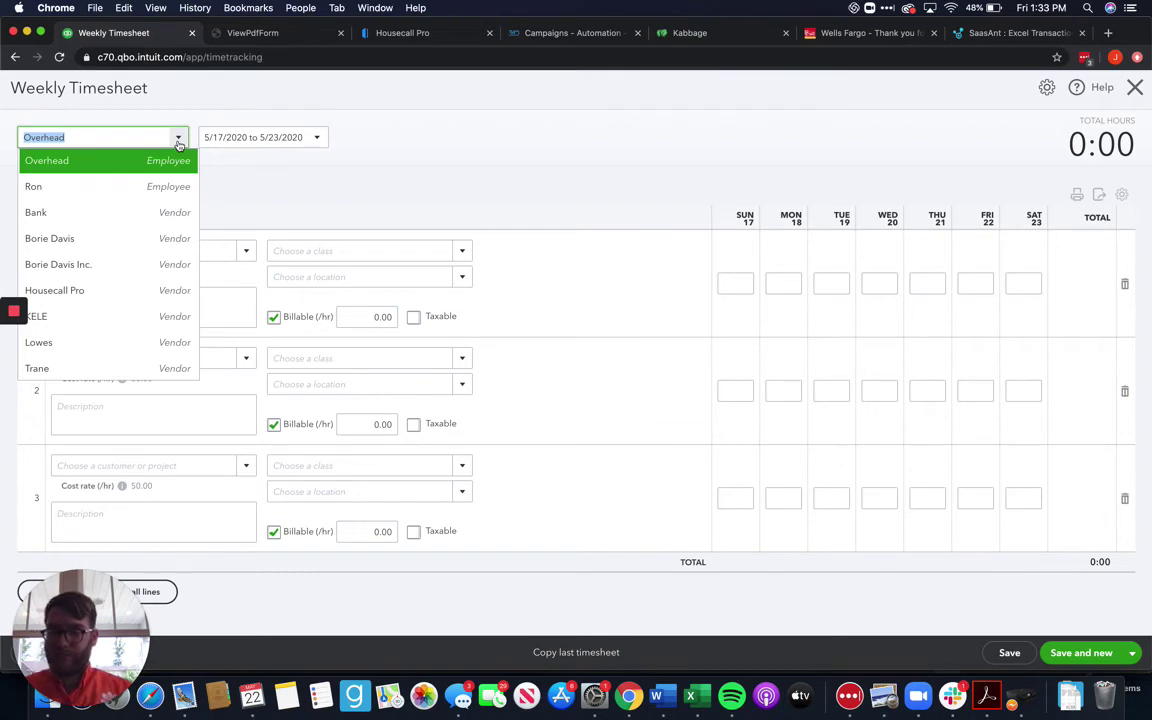
{"action": "type", "text": "David"}
{"action": "left_click", "coordinate": [146, 192]}
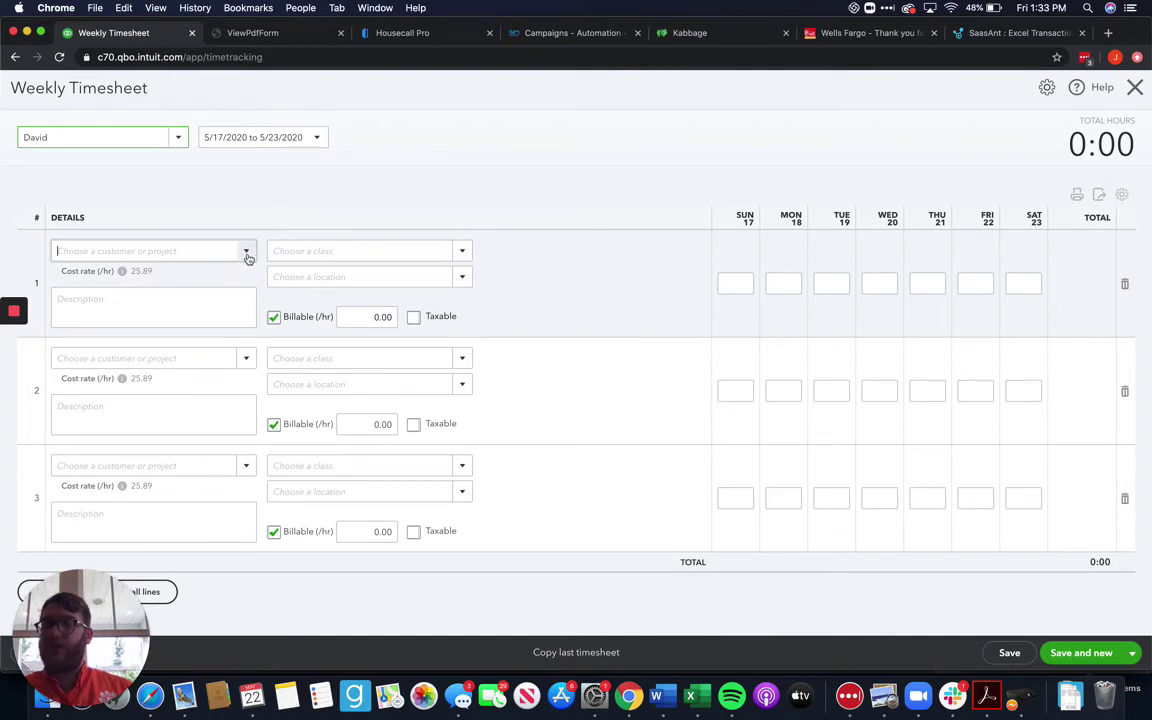
{"action": "left_click", "coordinate": [245, 256]}
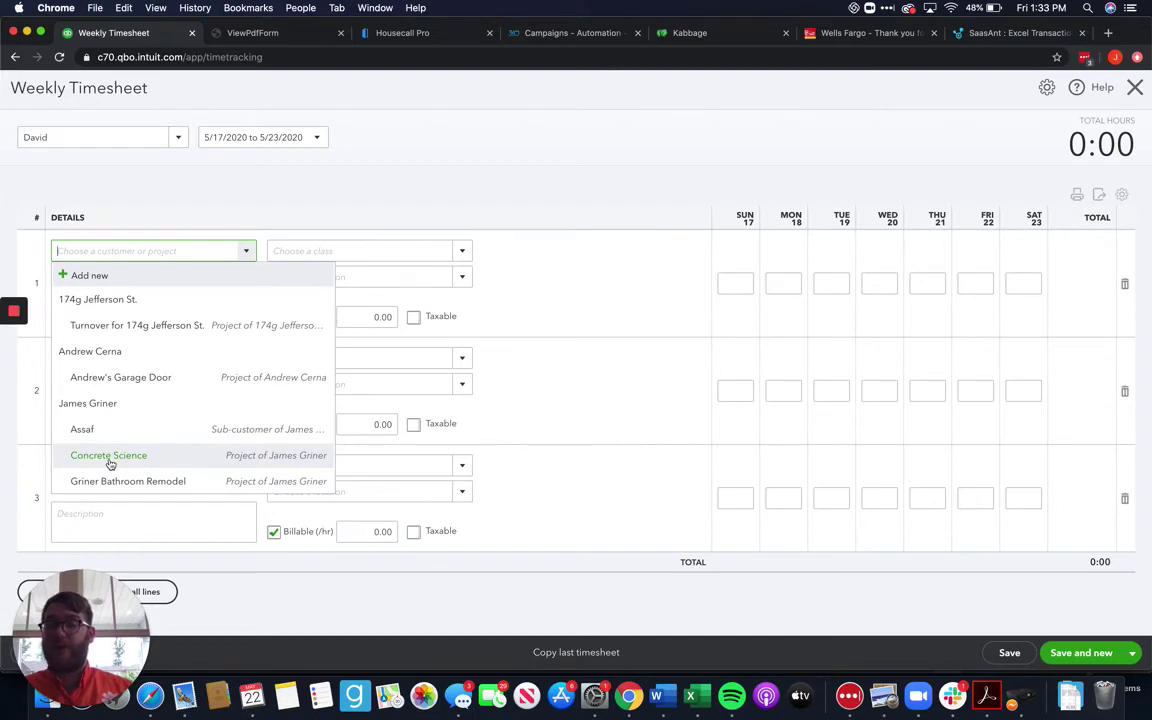
{"action": "left_click", "coordinate": [109, 456]}
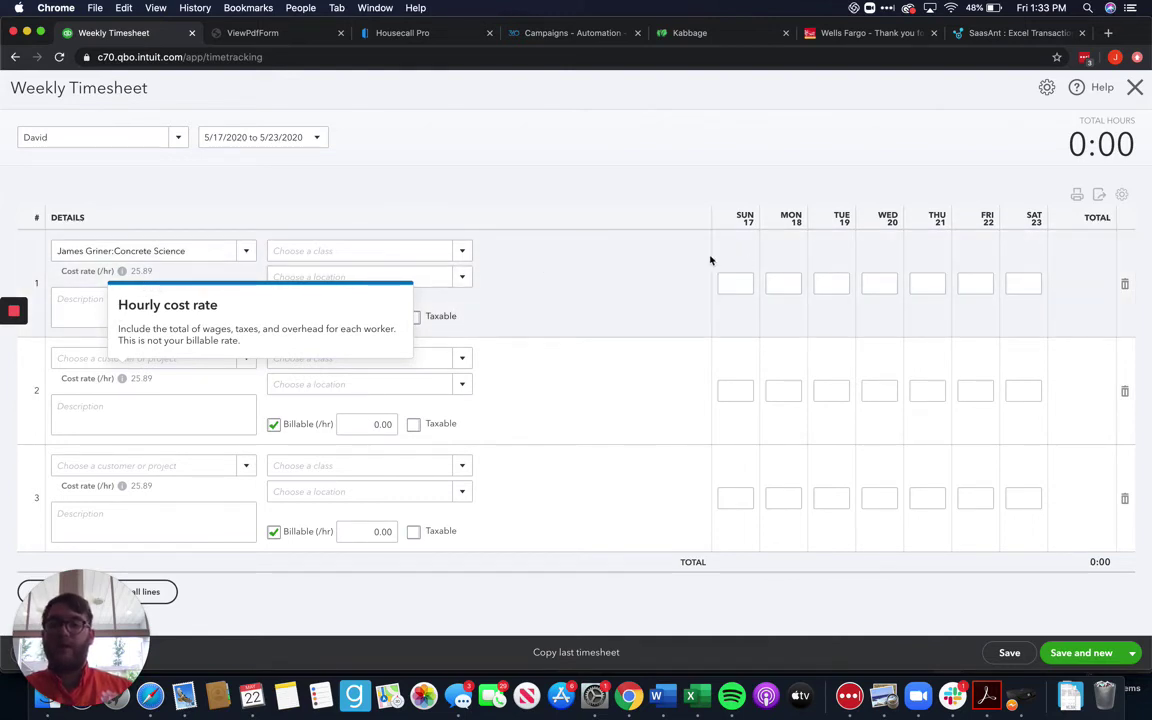
{"action": "left_click", "coordinate": [828, 284]}
{"action": "type", "text": "5"}
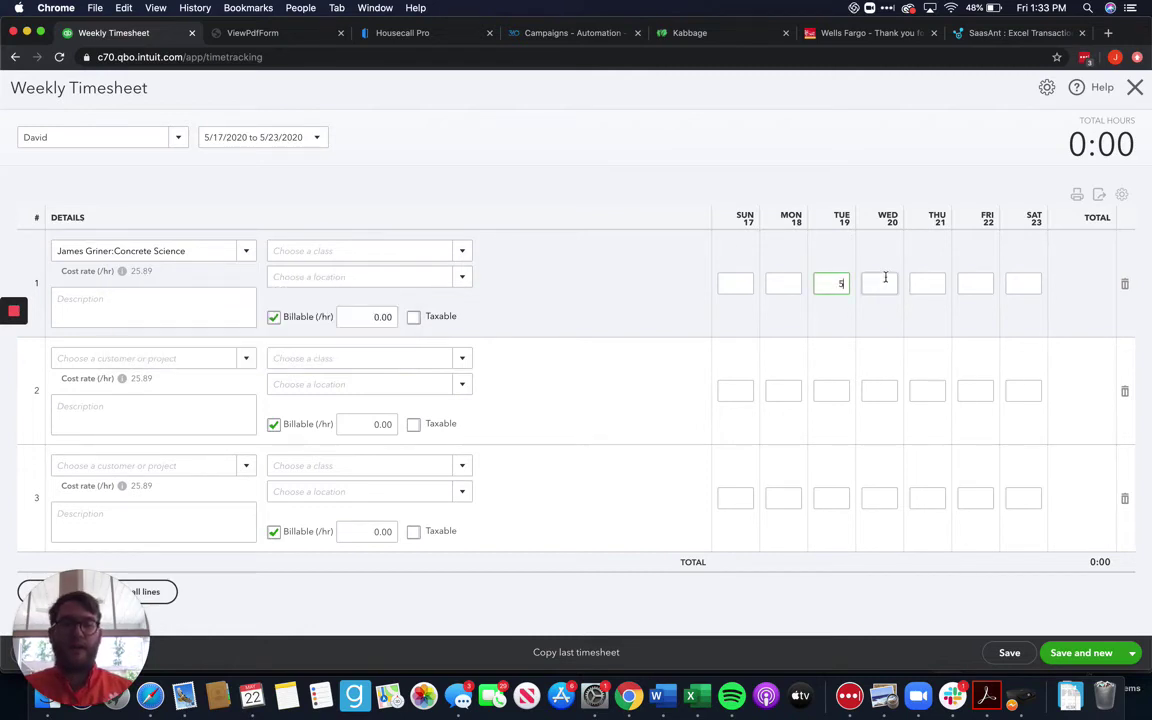
{"action": "left_click", "coordinate": [925, 283]}
{"action": "type", "text": "8"}
{"action": "left_click", "coordinate": [944, 183]}
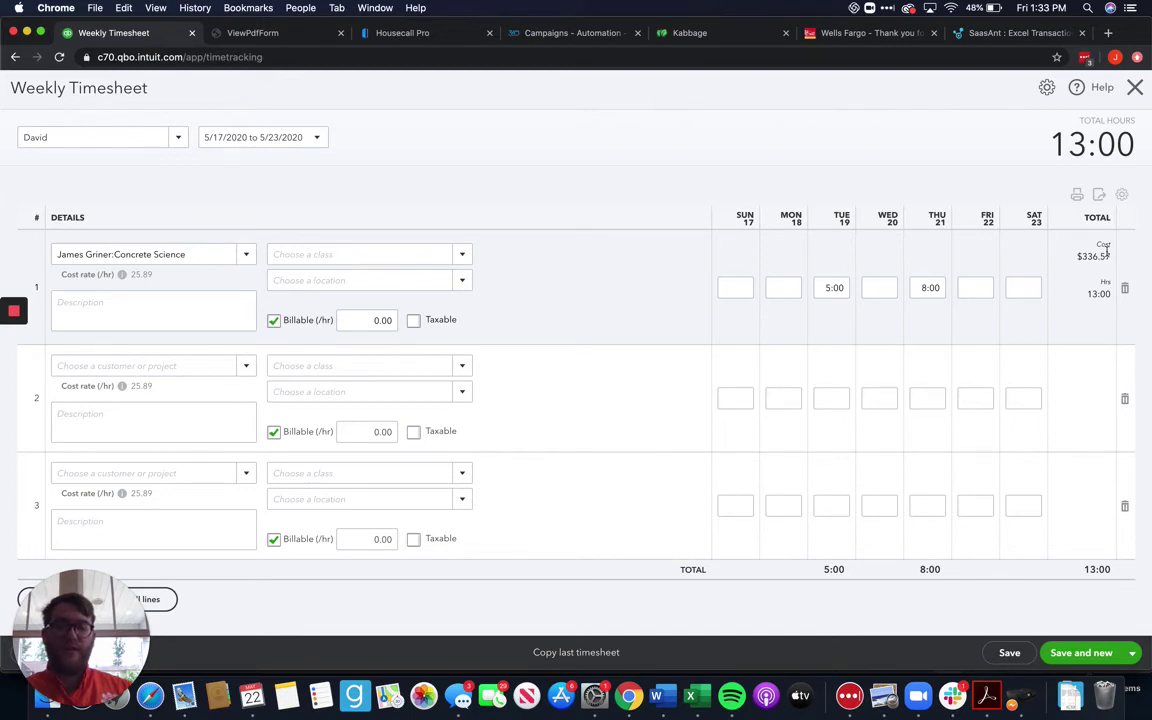
- Save David's timesheet without class information and switch the timesheet to Jim
{"action": "left_click", "coordinate": [1009, 652]}
{"action": "left_click", "coordinate": [727, 411]}
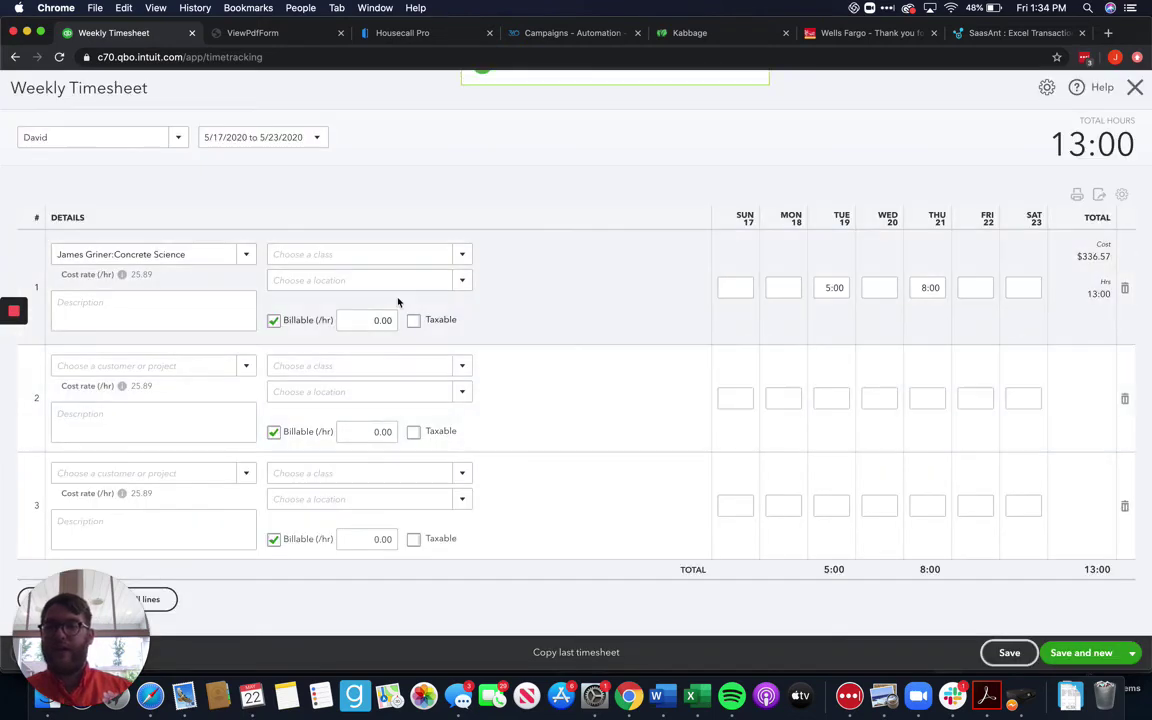
{"action": "left_click", "coordinate": [172, 145]}
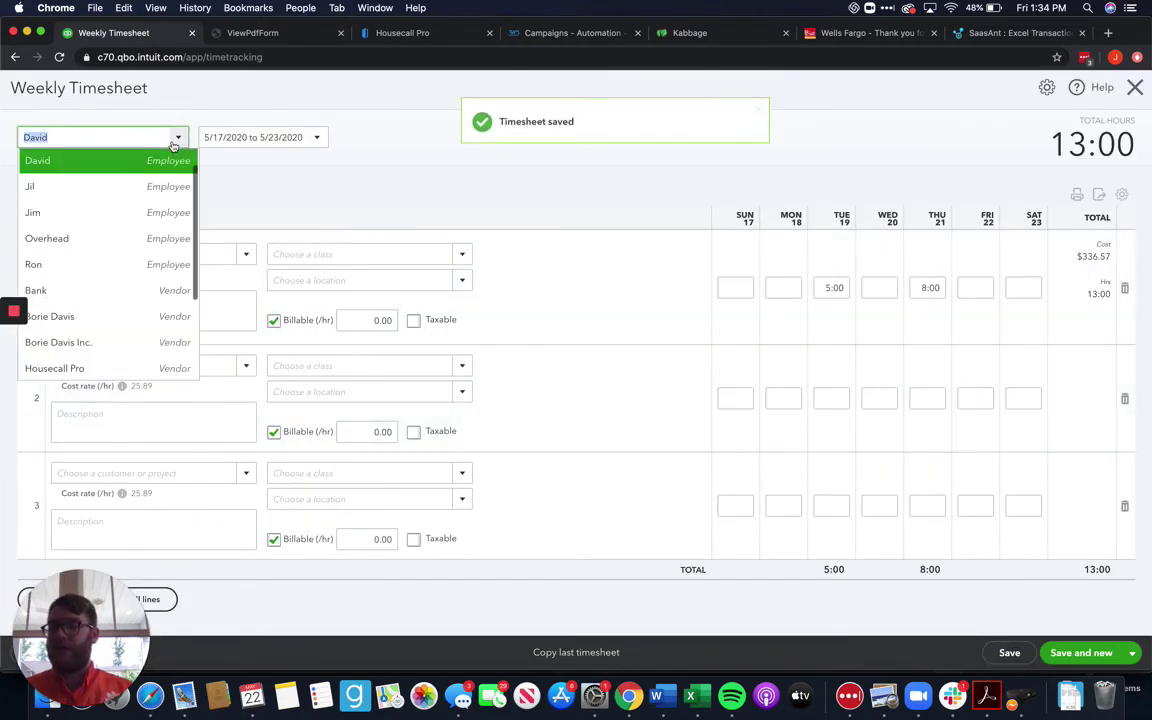
{"action": "left_click", "coordinate": [108, 212]}
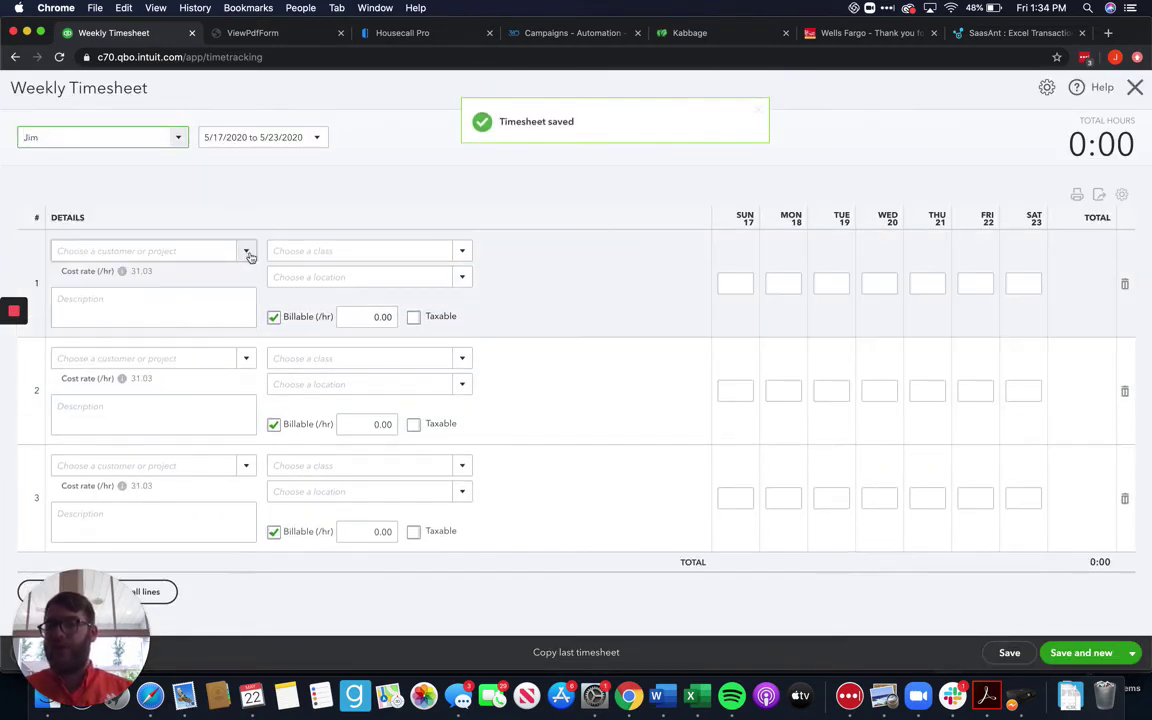
- Log Jim's Concrete Science hours as 6:00 Tuesday and 7:00 Thursday, then save
{"action": "left_click", "coordinate": [247, 252]}
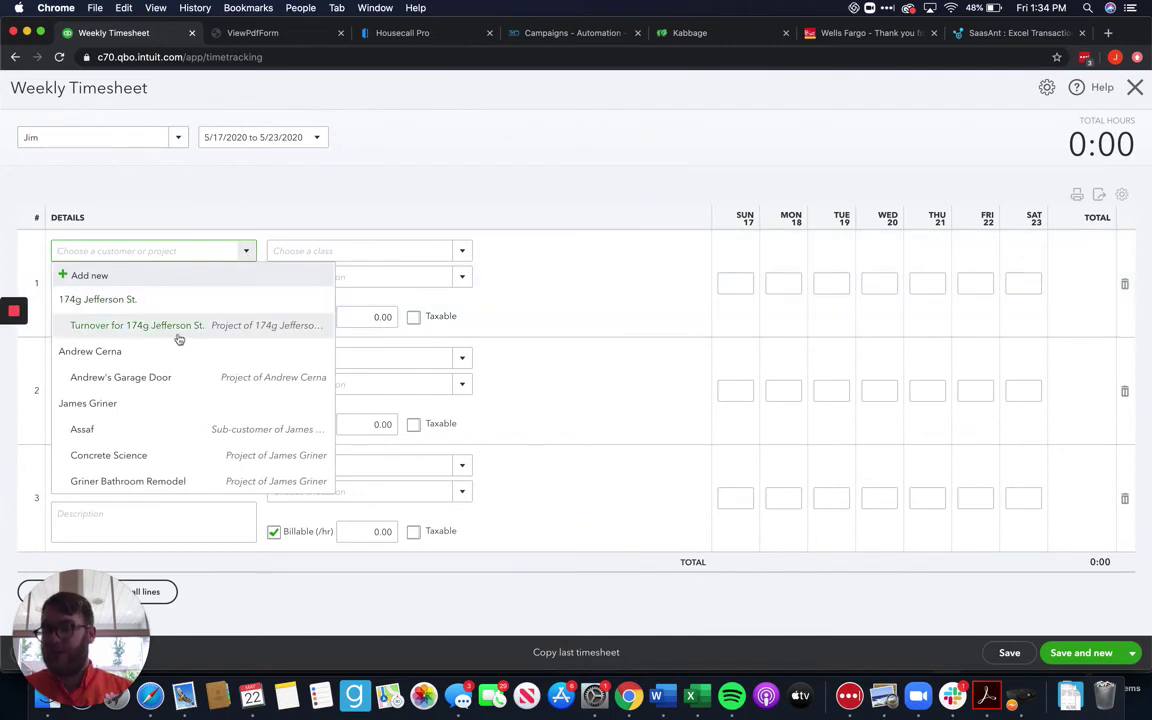
{"action": "left_click", "coordinate": [140, 456]}
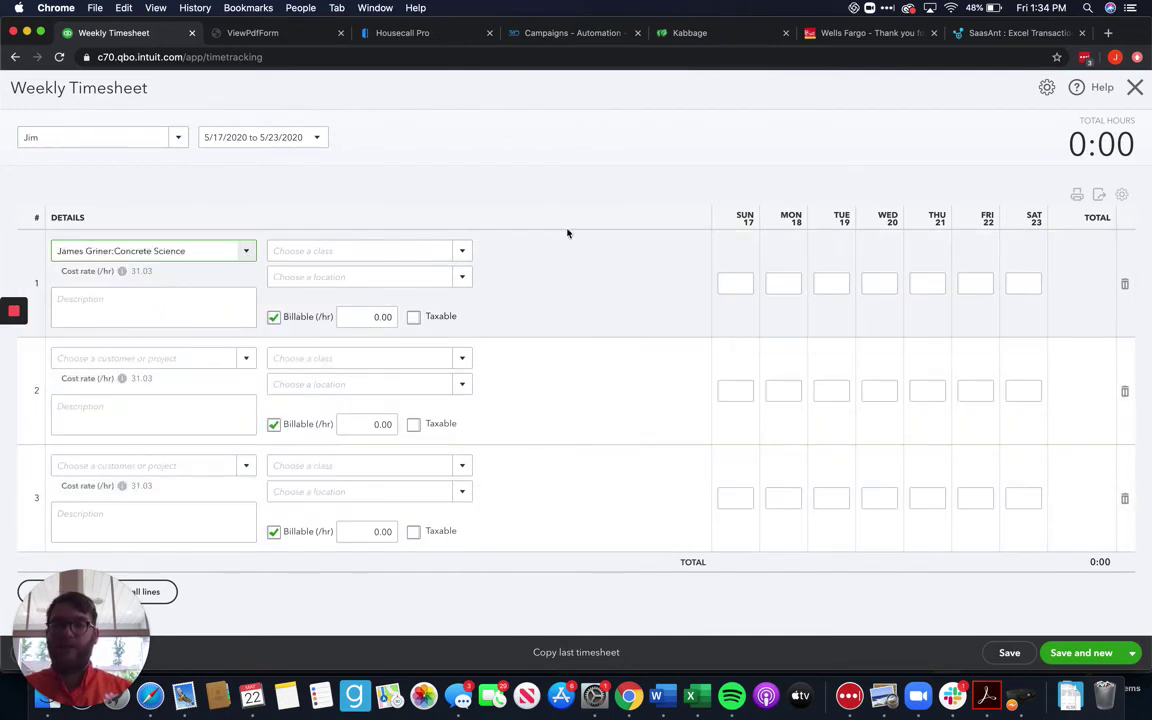
{"action": "left_click", "coordinate": [836, 284]}
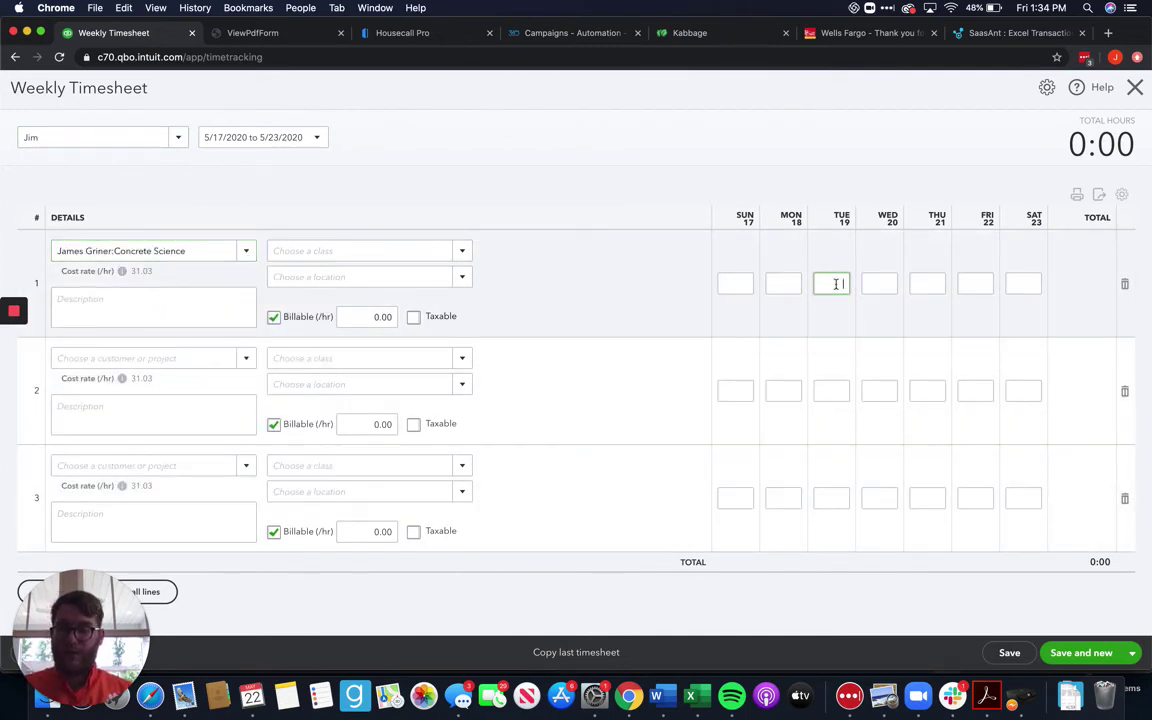
{"action": "type", "text": "6"}
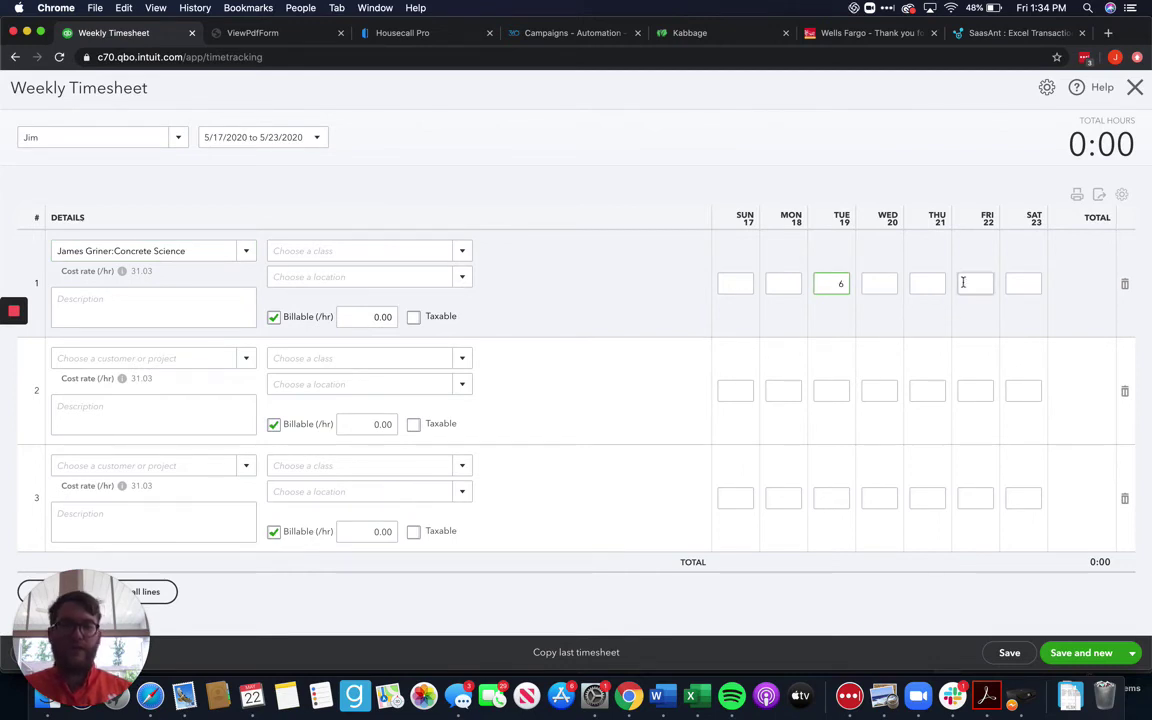
{"action": "left_click", "coordinate": [930, 284]}
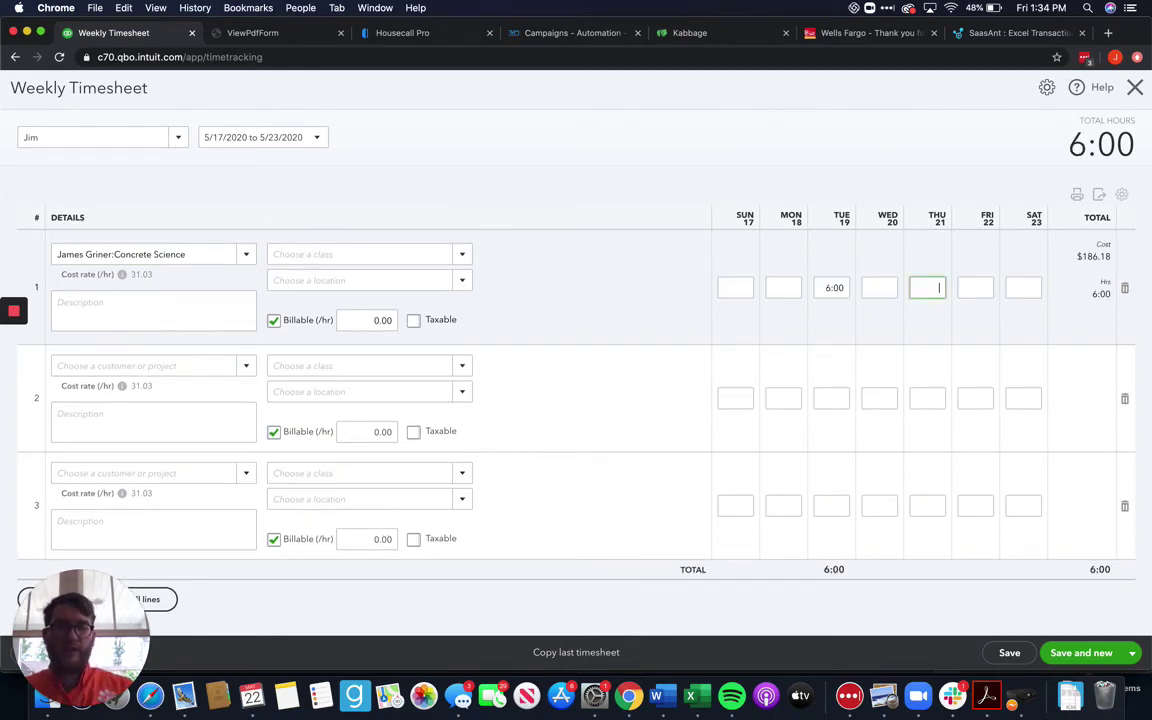
{"action": "left_click", "coordinate": [955, 158]}
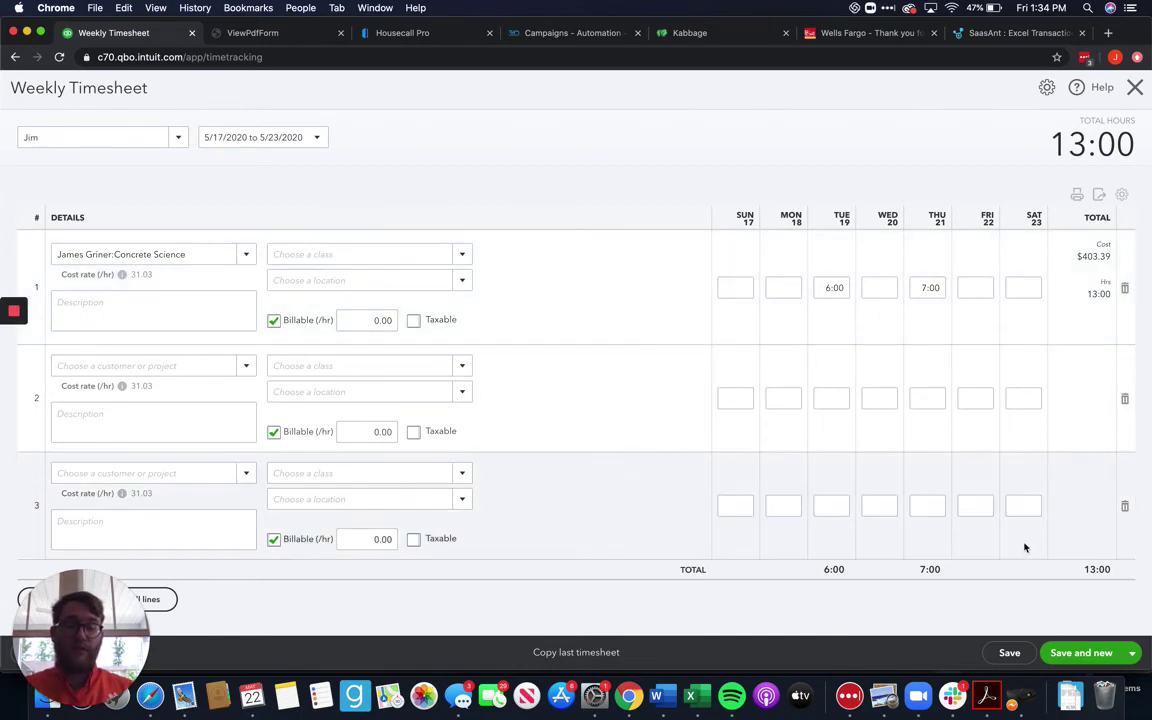
{"action": "left_click", "coordinate": [1002, 652]}
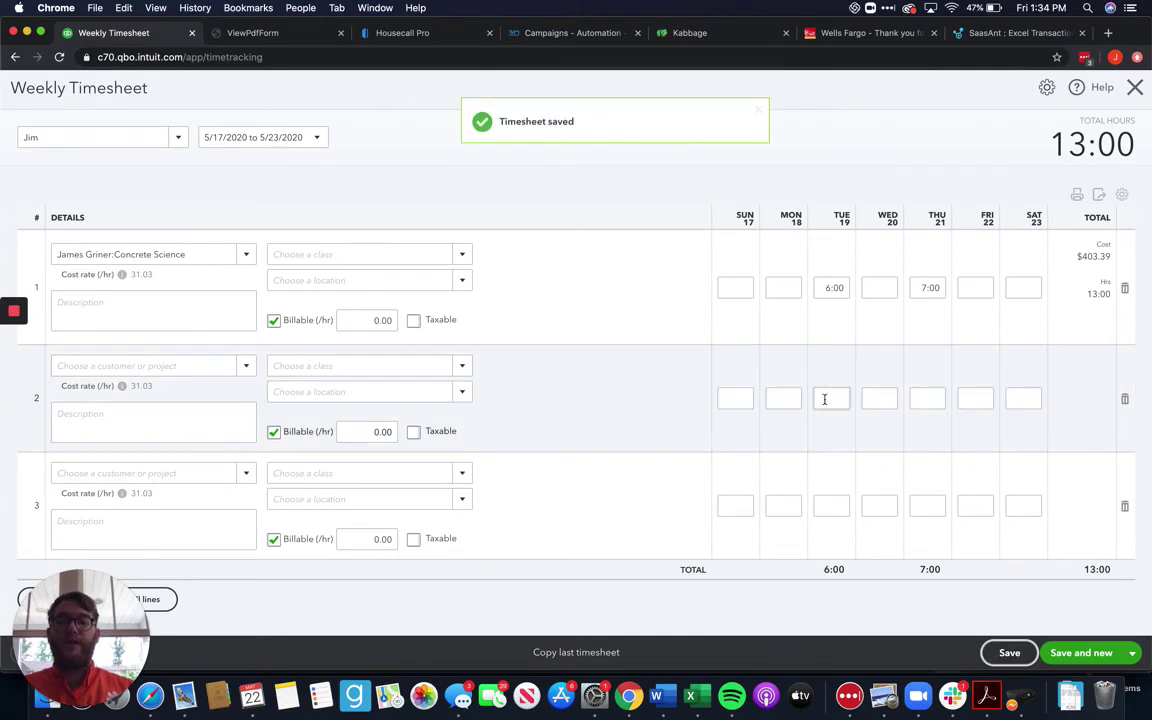
- Switch the timesheet to Overhead and enter 13 hours on Tuesday, costing $650.00
{"action": "left_click", "coordinate": [180, 139]}
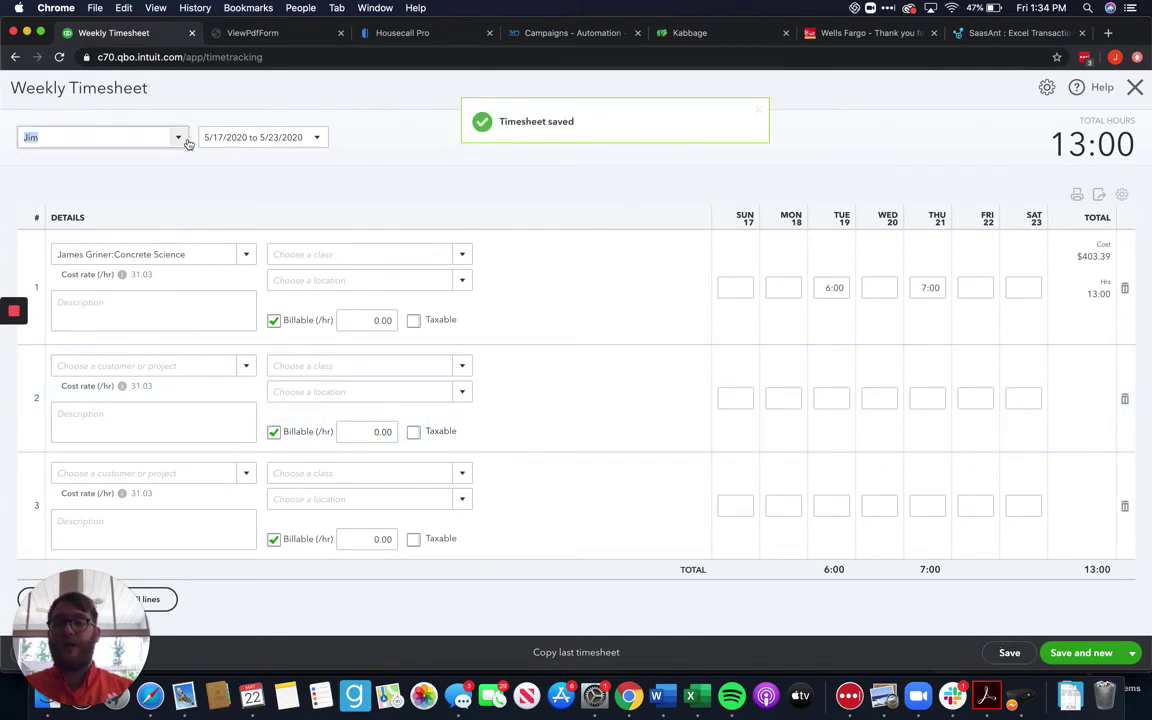
{"action": "left_click", "coordinate": [118, 184]}
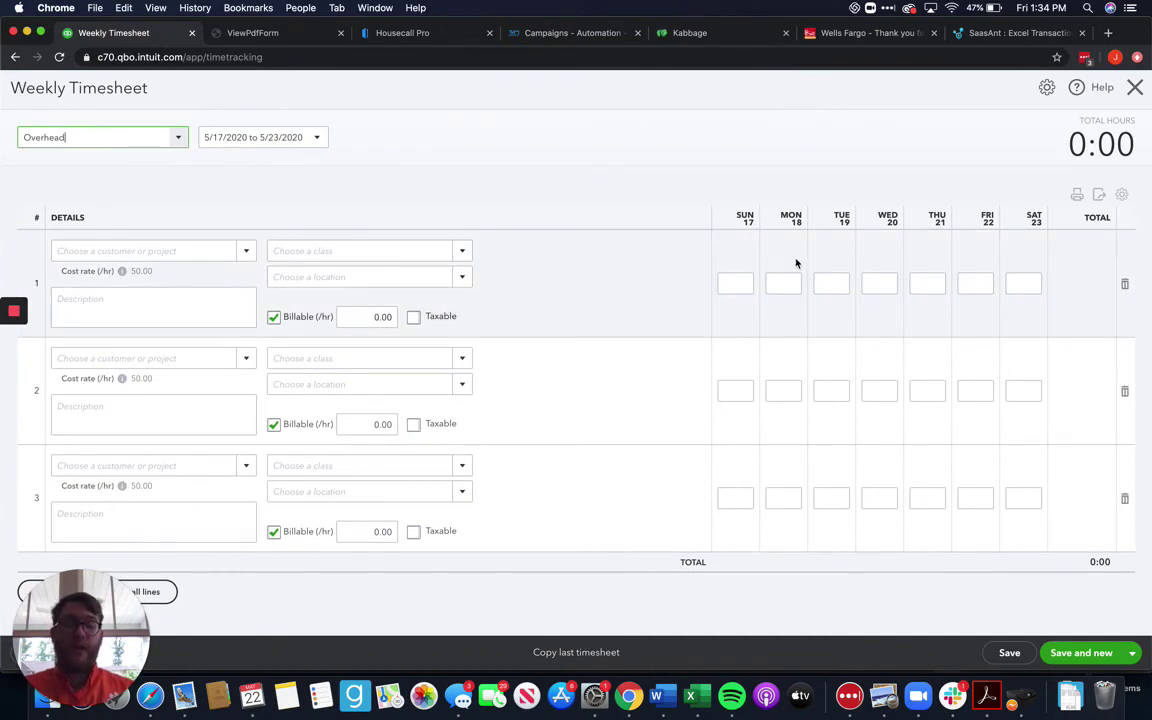
{"action": "left_click", "coordinate": [833, 287]}
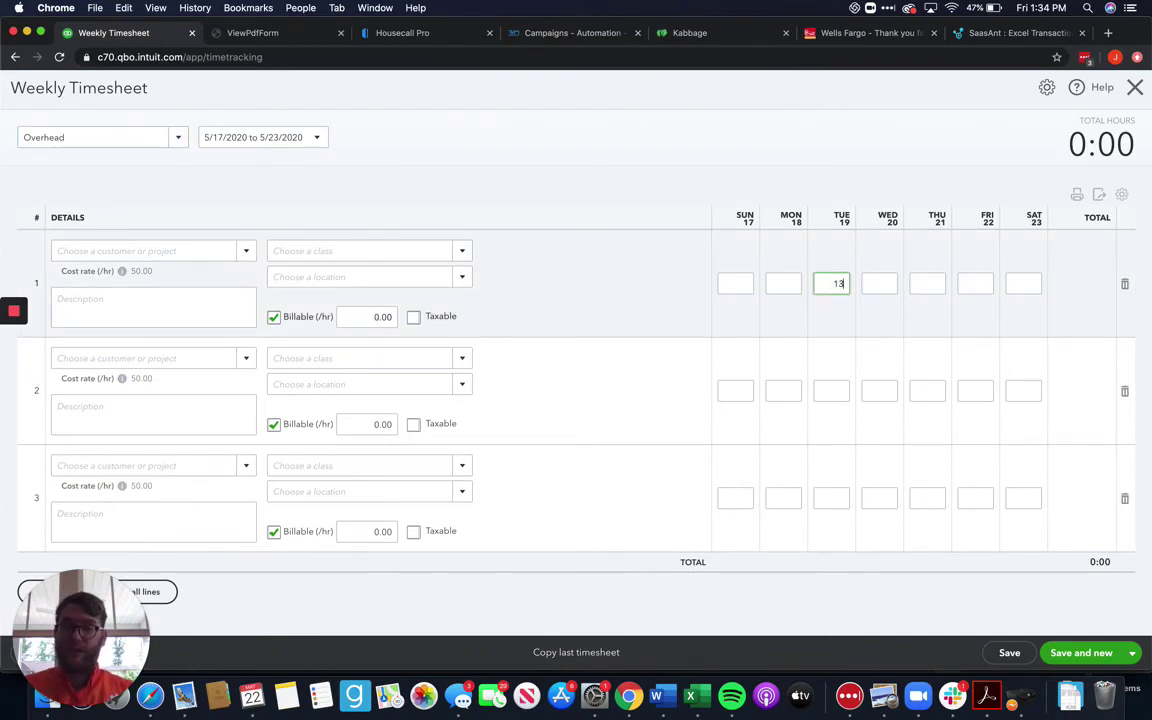
{"action": "type", "text": "13"}
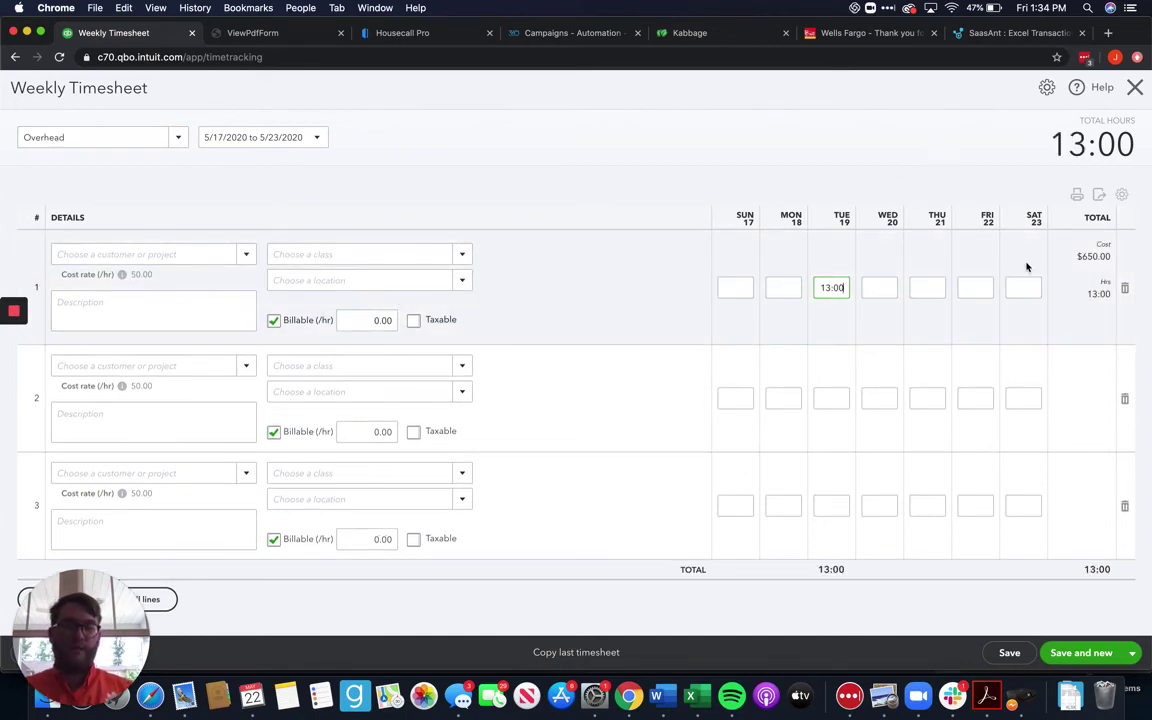
{"action": "left_click", "coordinate": [122, 275]}
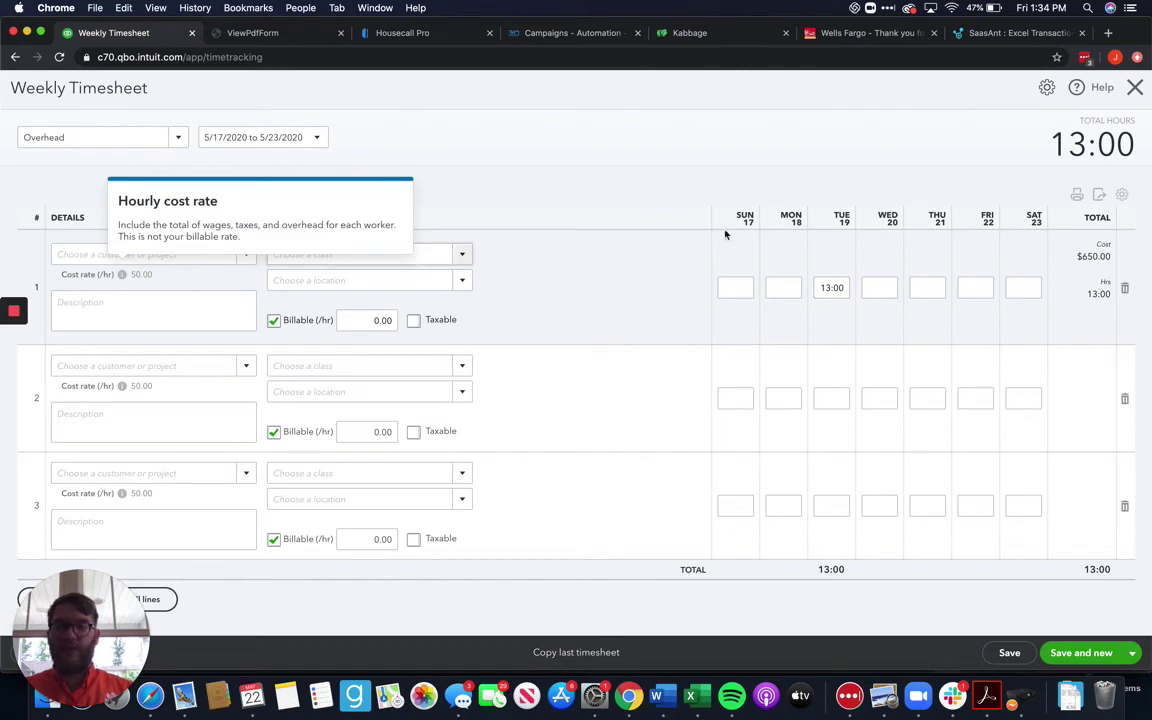
{"action": "left_click_drag", "start_coordinate": [1077, 257], "coordinate": [1112, 261]}
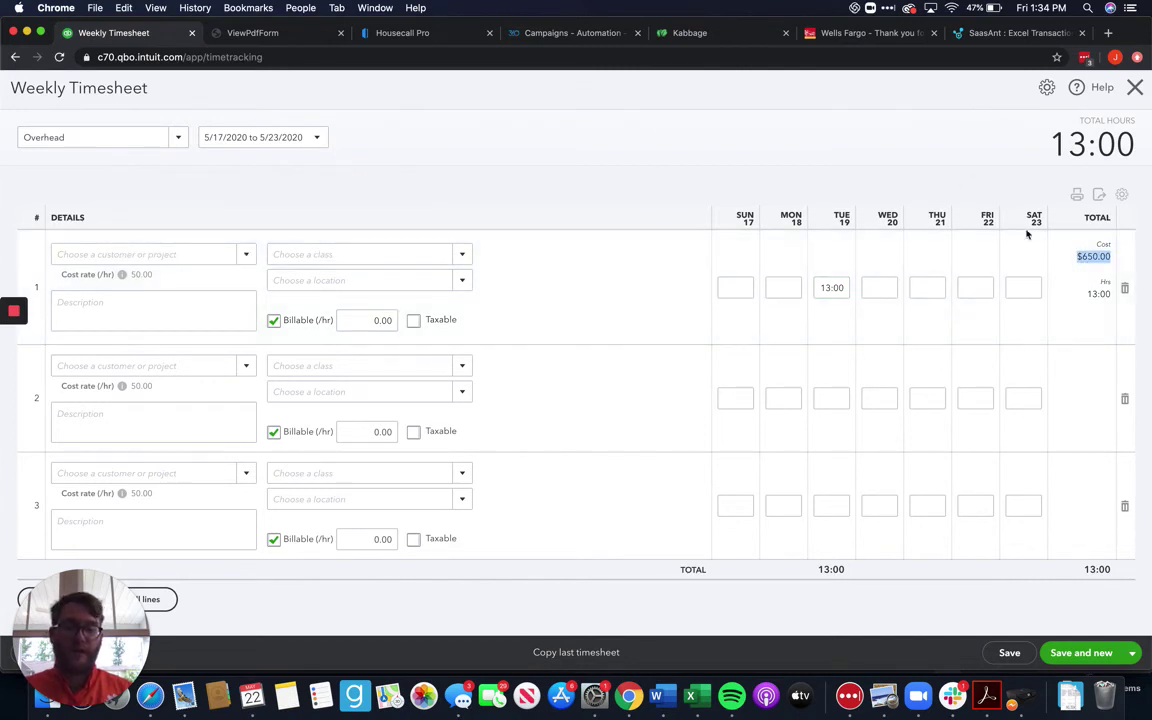
- Assign the Overhead line to Concrete Science and save the timesheet
{"action": "left_click", "coordinate": [1009, 653]}
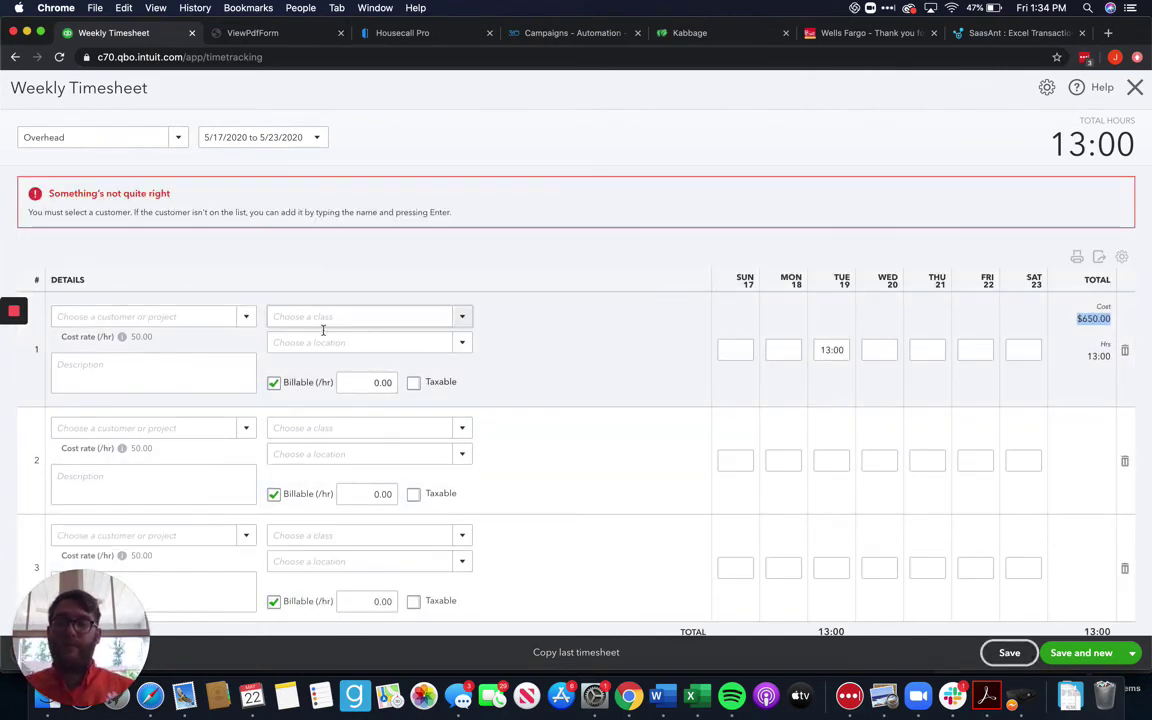
{"action": "left_click", "coordinate": [247, 320]}
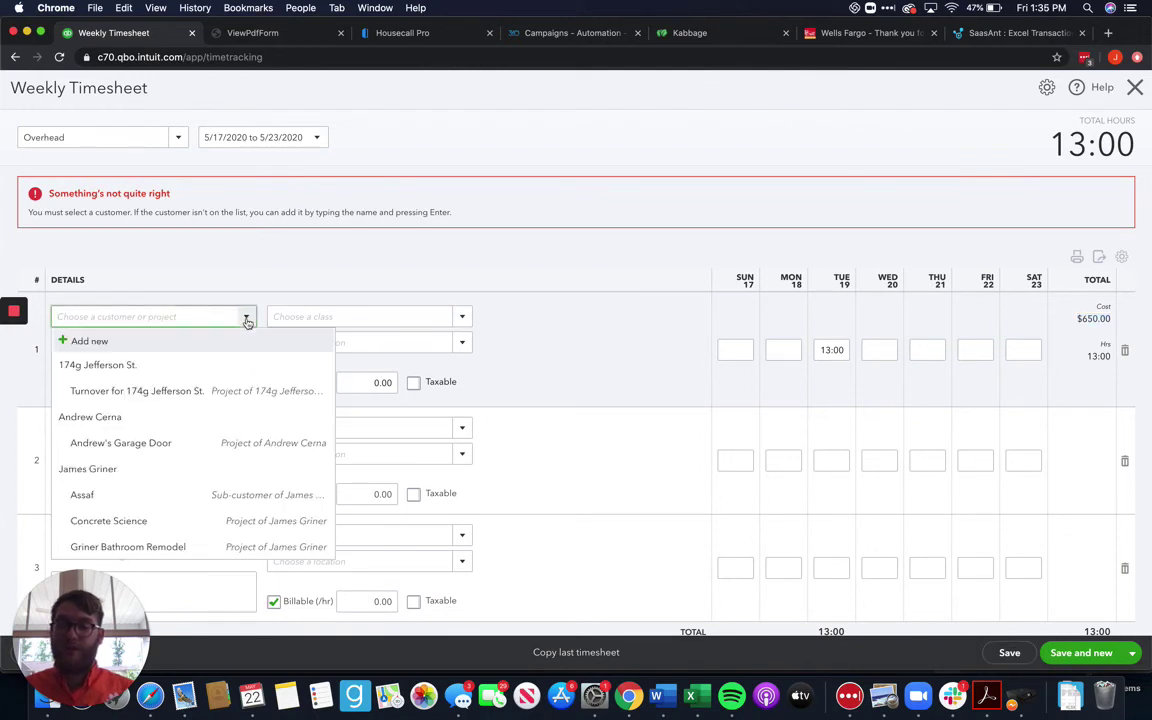
{"action": "left_click", "coordinate": [128, 521]}
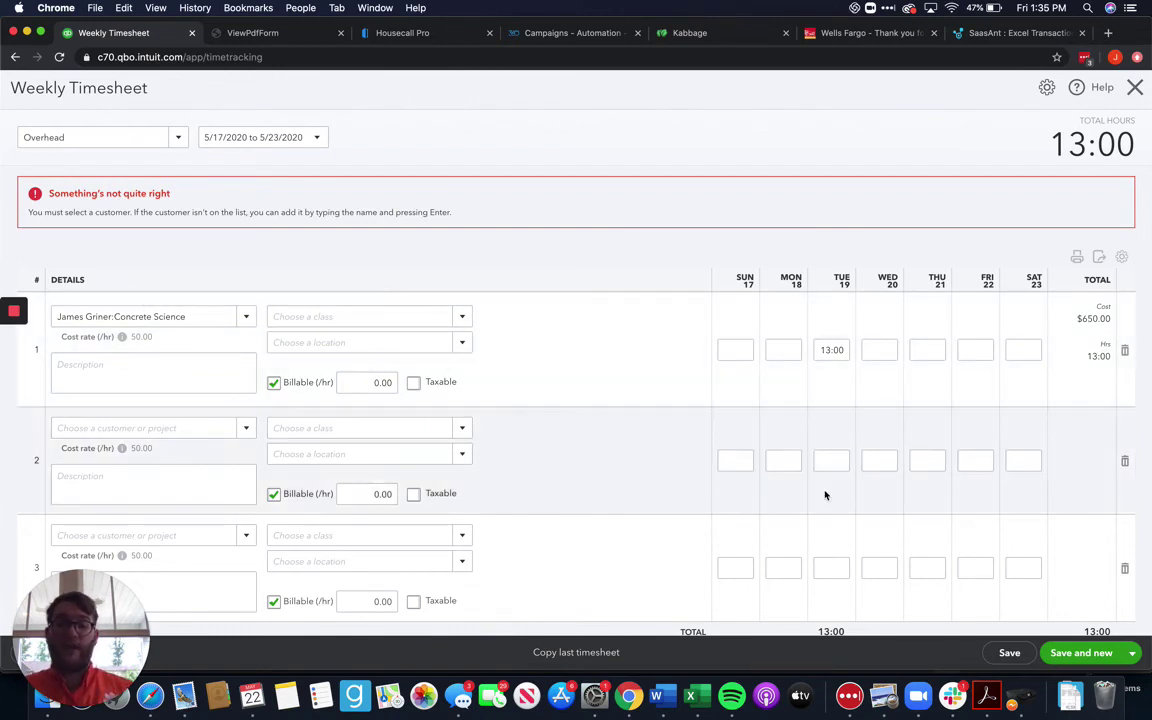
{"action": "left_click", "coordinate": [1009, 652]}
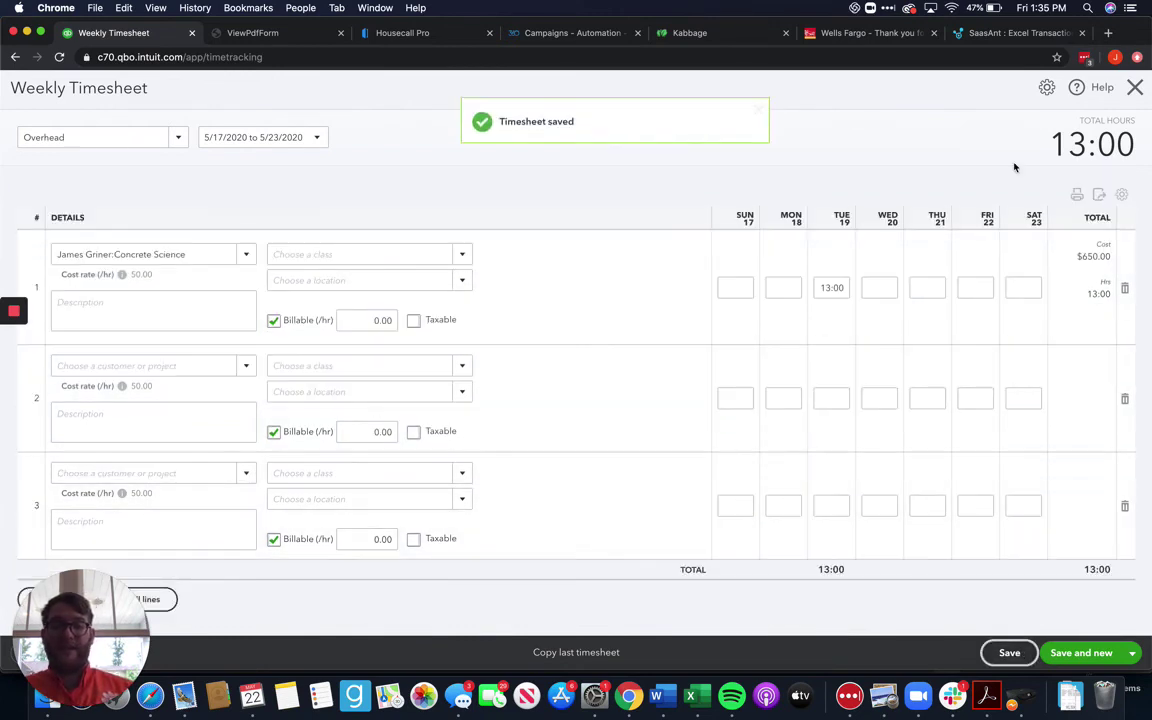
- Close the timesheet and open the Concrete Science project overview
{"action": "left_click", "coordinate": [1134, 87]}
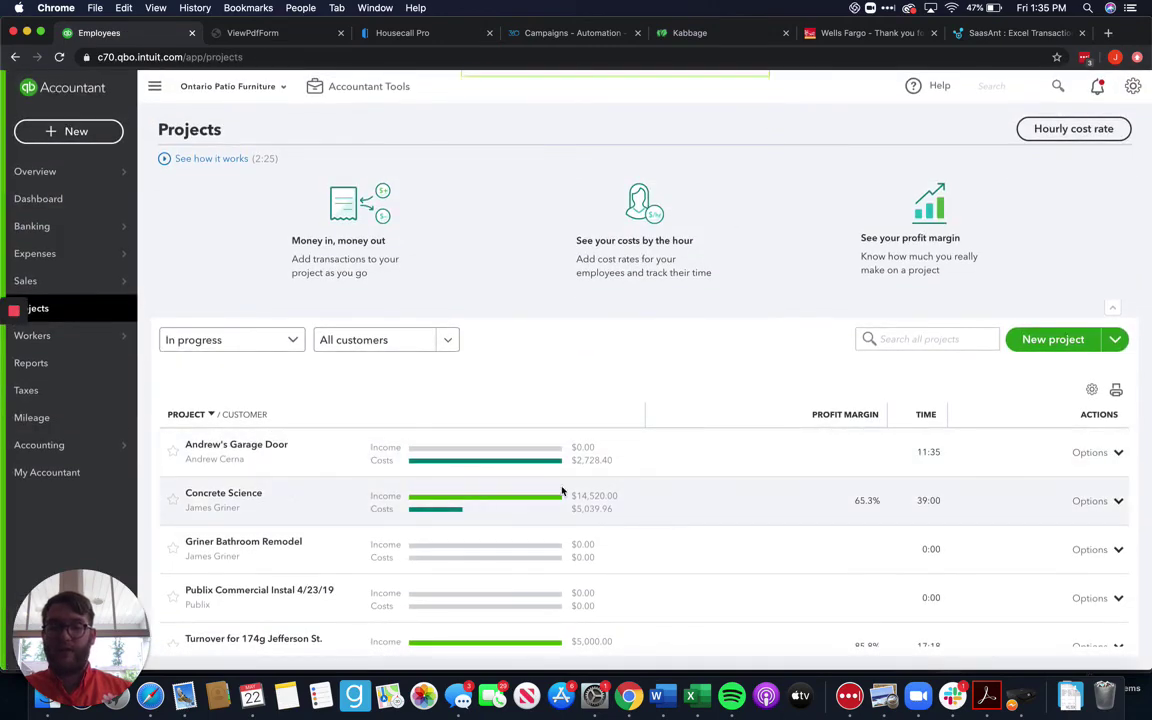
{"action": "left_click", "coordinate": [459, 513]}
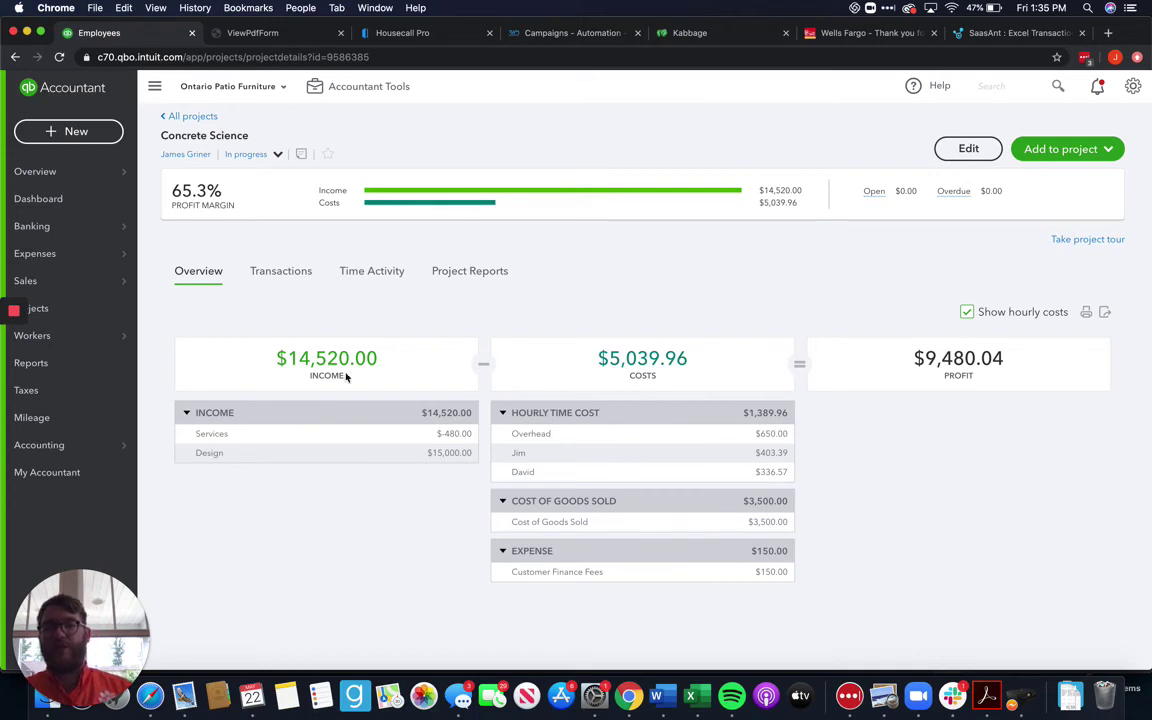
- Note the 65.3% profit margin, then return to the All projects list
{"action": "left_click_drag", "start_coordinate": [224, 192], "coordinate": [175, 186]}
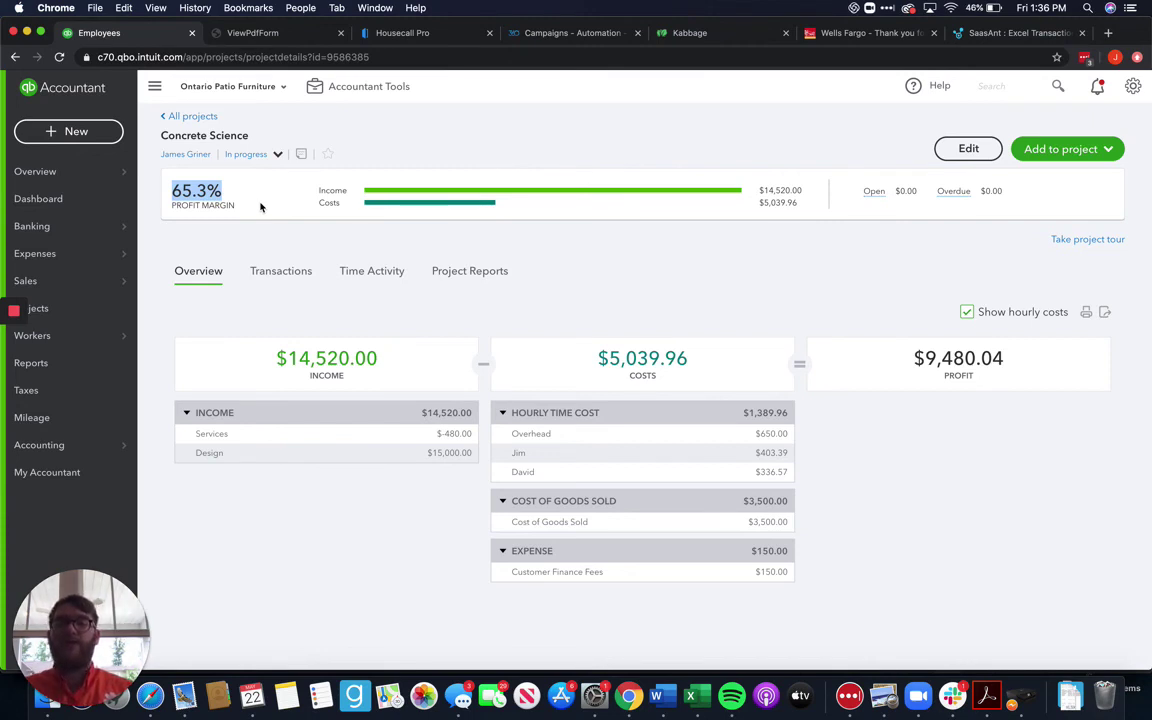
{"action": "left_click", "coordinate": [190, 116]}
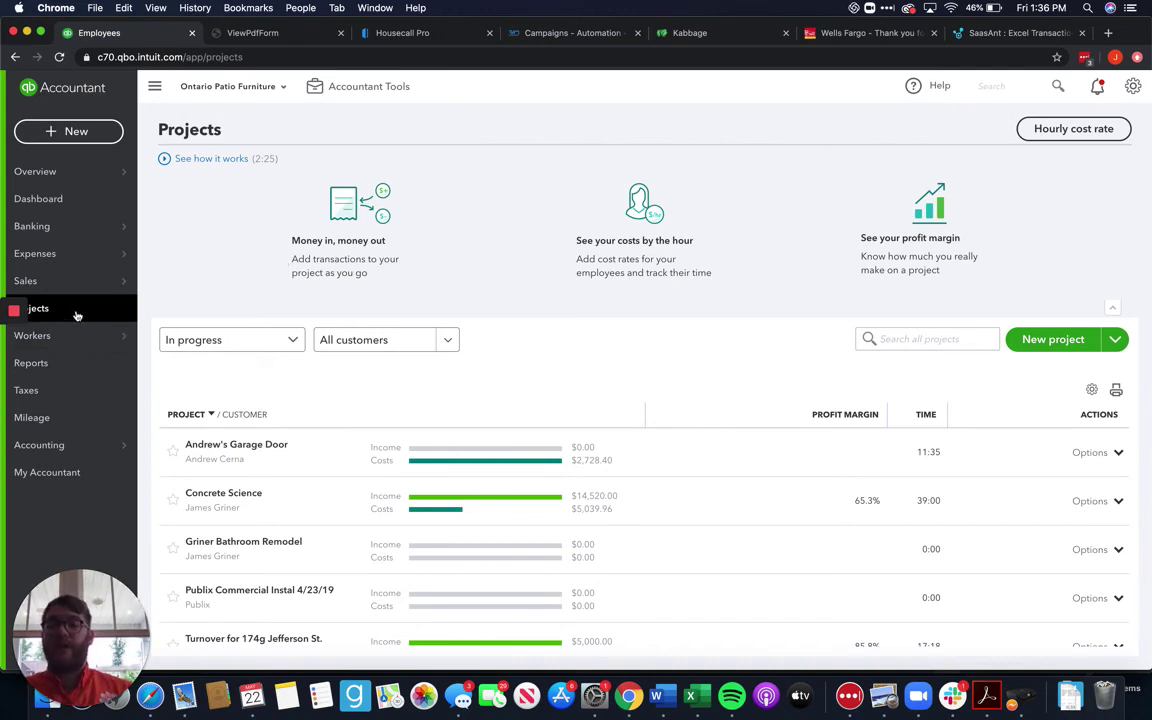
- Show the Workers submenu with Employees, Contractors and Workers' Comp
{"action": "mouse_move", "coordinate": [80, 330]}
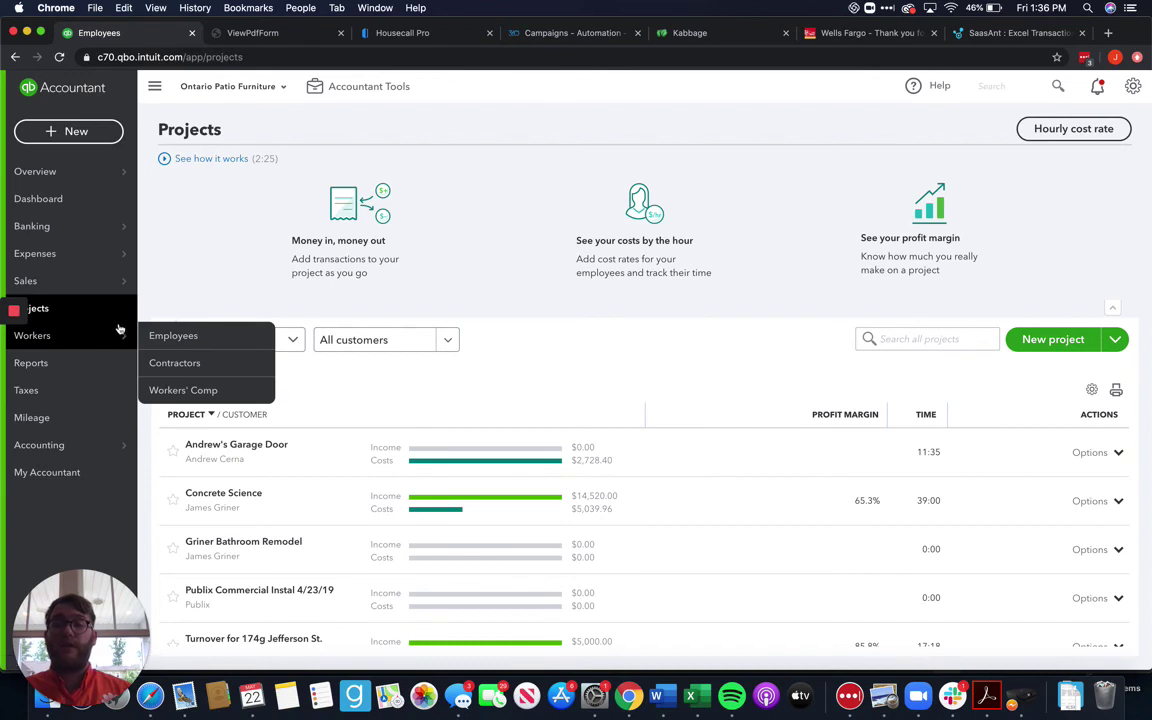